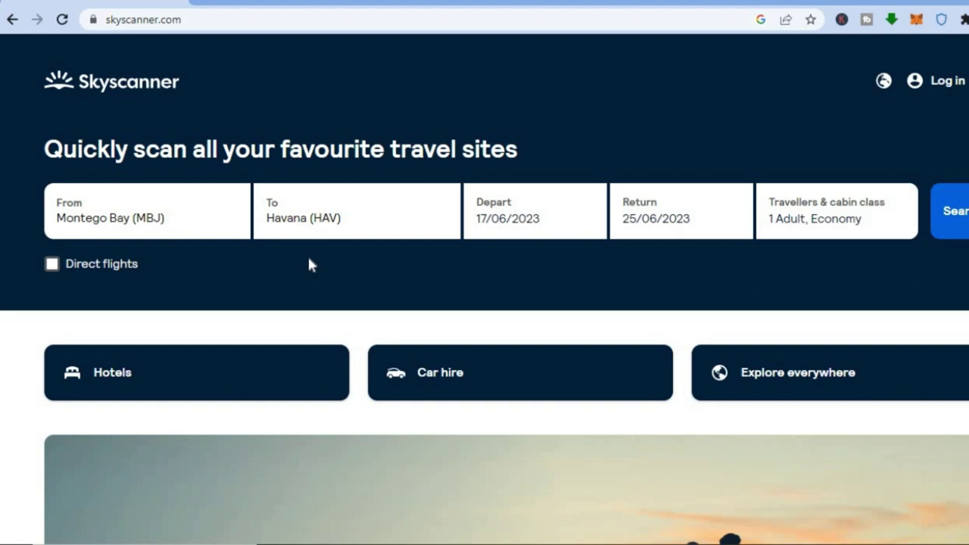
# Change the departure airport to Kingston Norman Manley (KIN).
pyautogui.click(192, 219)
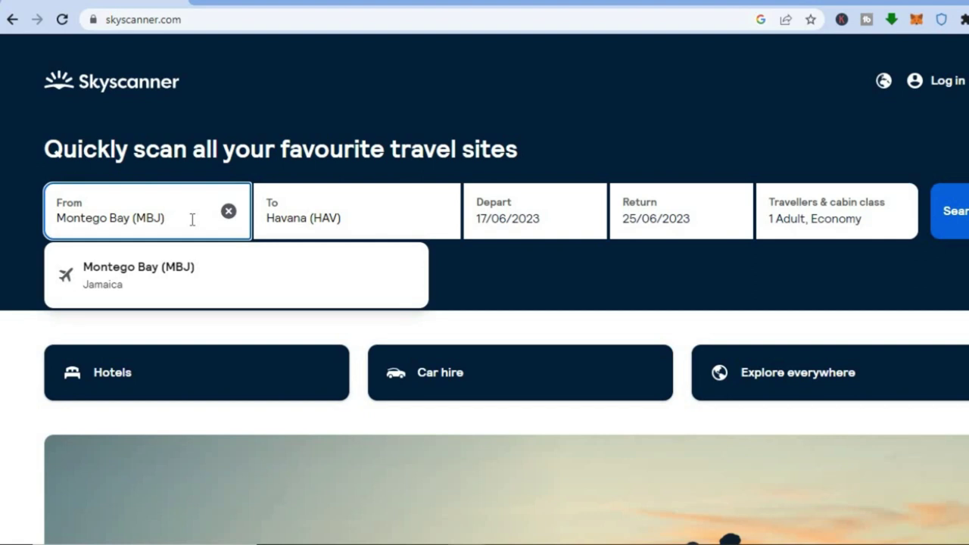
pyautogui.press('BackSpace')
pyautogui.press('BackSpace')
pyautogui.press('BackSpace')
pyautogui.press('BackSpace')
pyautogui.press('BackSpace')
pyautogui.press('BackSpace')
pyautogui.press('BackSpace')
pyautogui.press('BackSpace')
pyautogui.press('BackSpace')
pyautogui.press('BackSpace')
pyautogui.press('BackSpace')
pyautogui.press('BackSpace')
pyautogui.press('BackSpace')
pyautogui.press('BackSpace')
pyautogui.press('BackSpace')
pyautogui.press('BackSpace')
pyautogui.press('BackSpace')
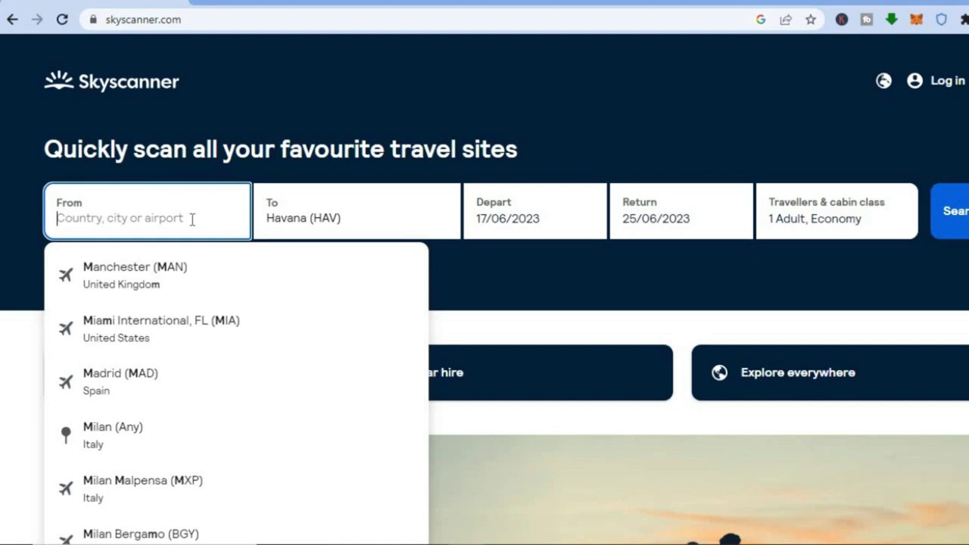
pyautogui.write('ki')
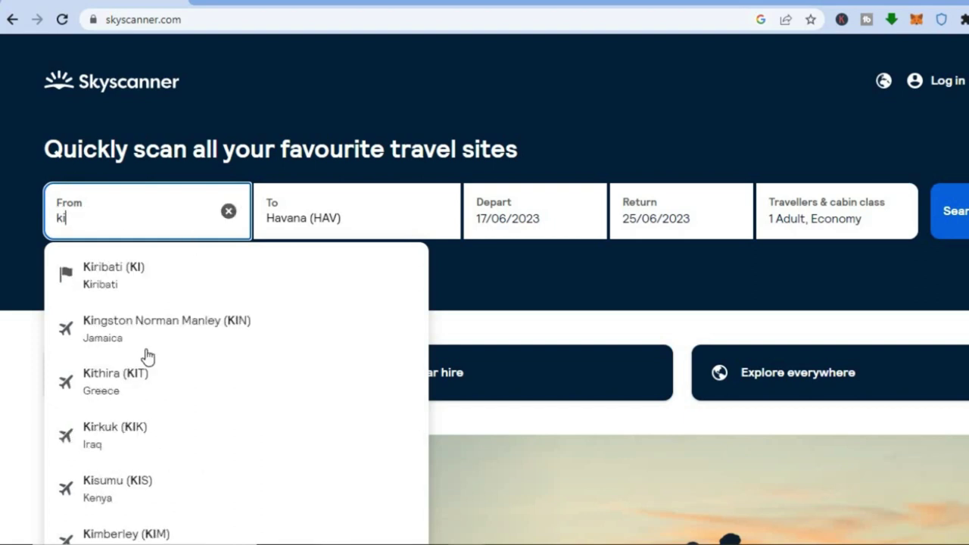
pyautogui.click(156, 337)
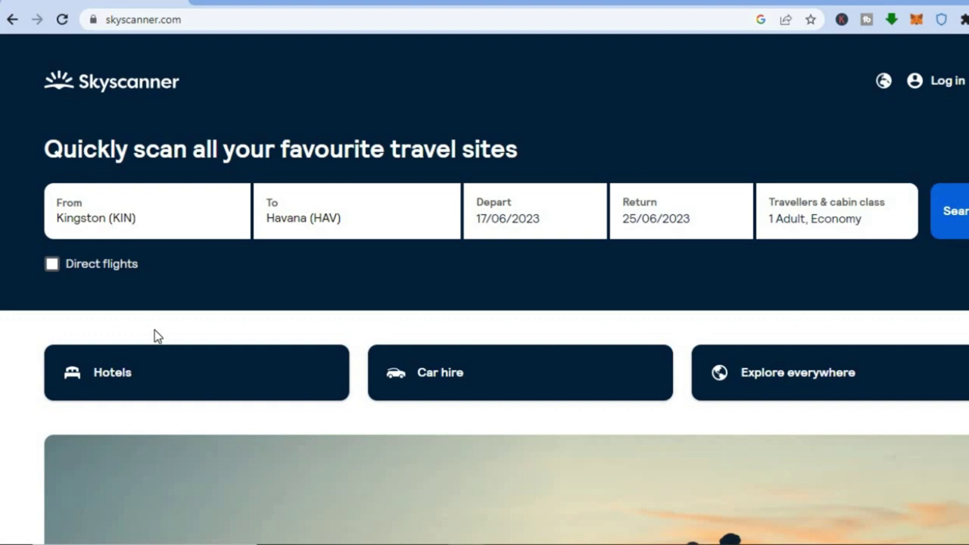
# Replace the Havana destination with Explore everywhere.
pyautogui.click(350, 221)
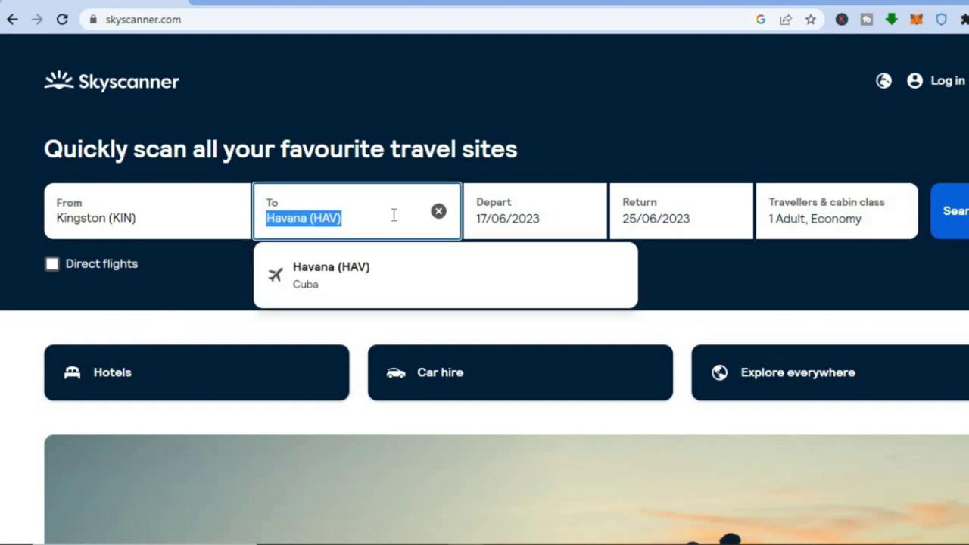
pyautogui.press('BackSpace')
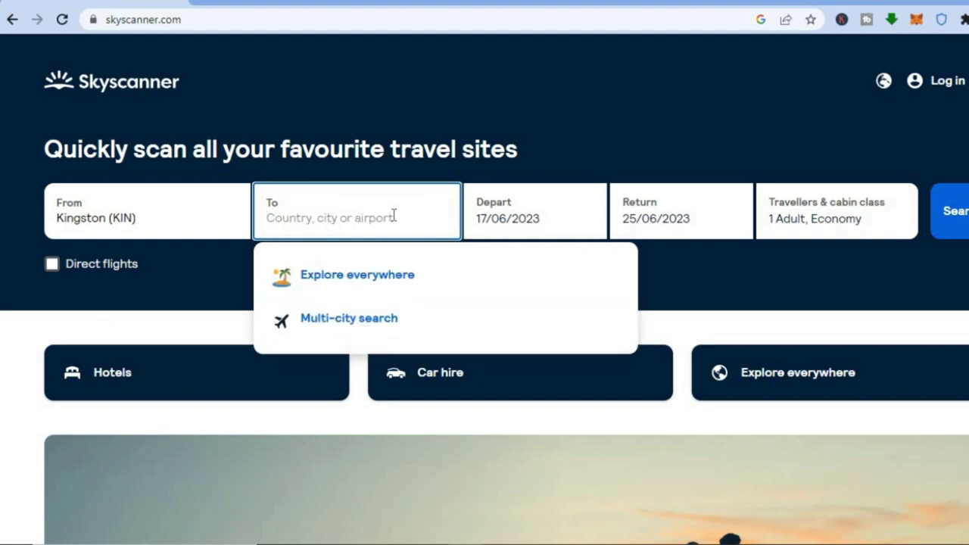
pyautogui.click(369, 278)
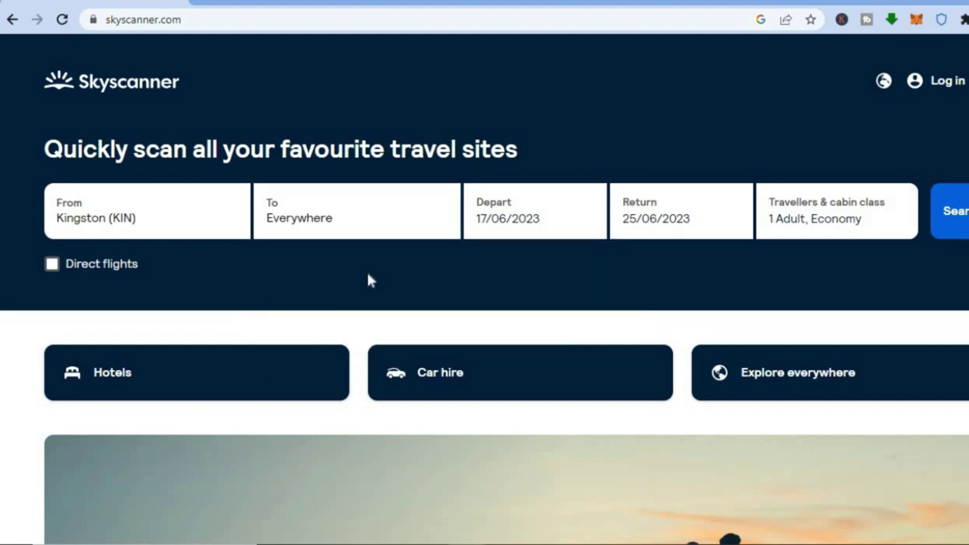
# Set the trip dates to depart 17 June and return 30 June 2023.
pyautogui.click(566, 218)
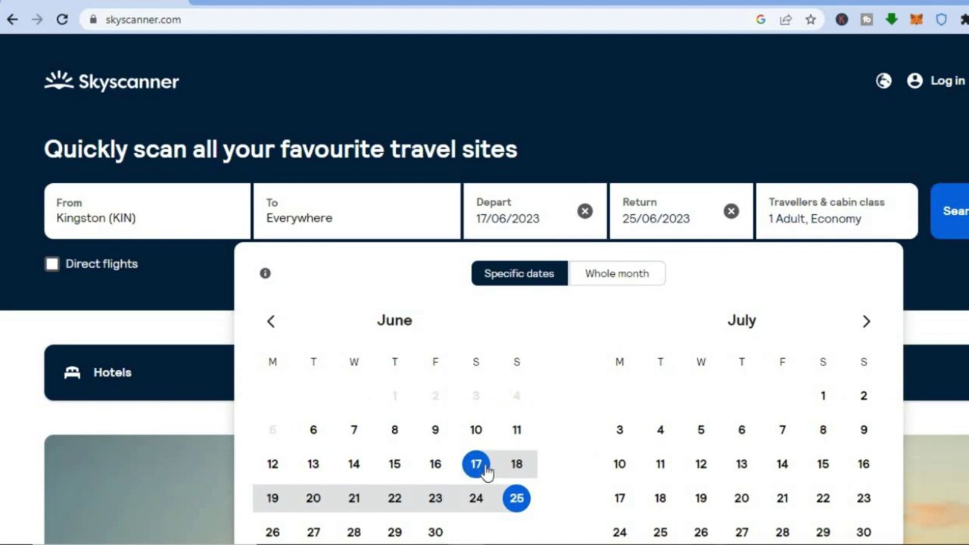
pyautogui.click(486, 471)
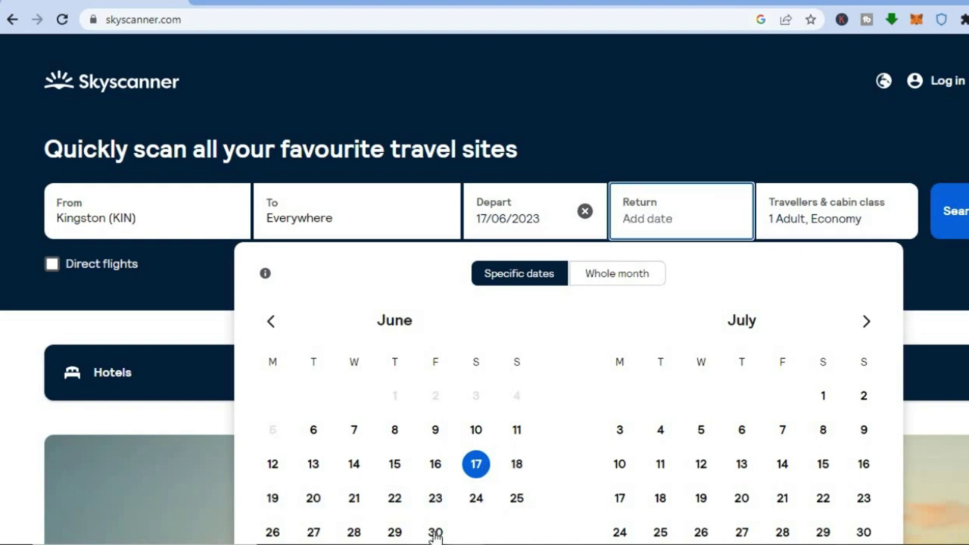
pyautogui.click(436, 533)
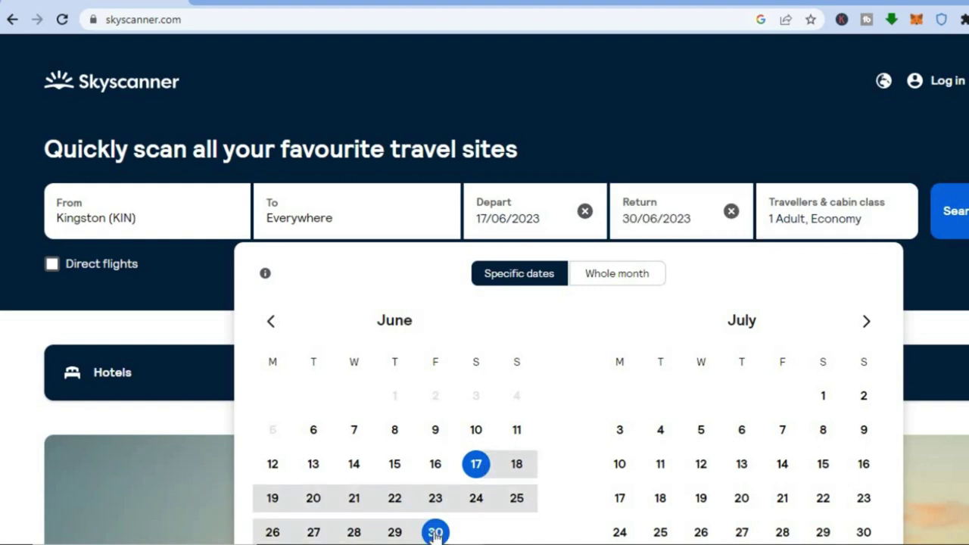
# Check the travellers and cabin class still show 1 adult in Economy.
pyautogui.click(867, 219)
pyautogui.click(867, 219)
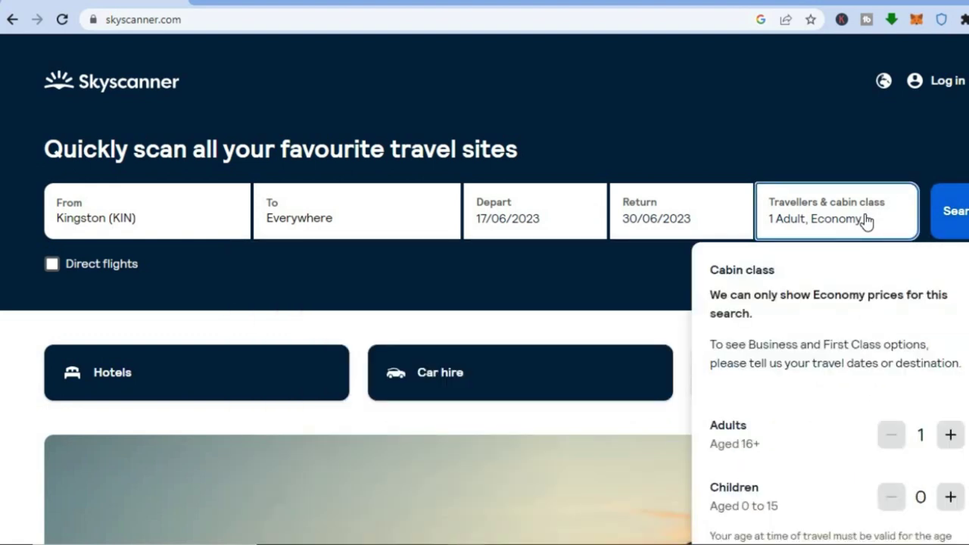
pyautogui.press('Escape')
pyautogui.scroll(-2, 875, 129)
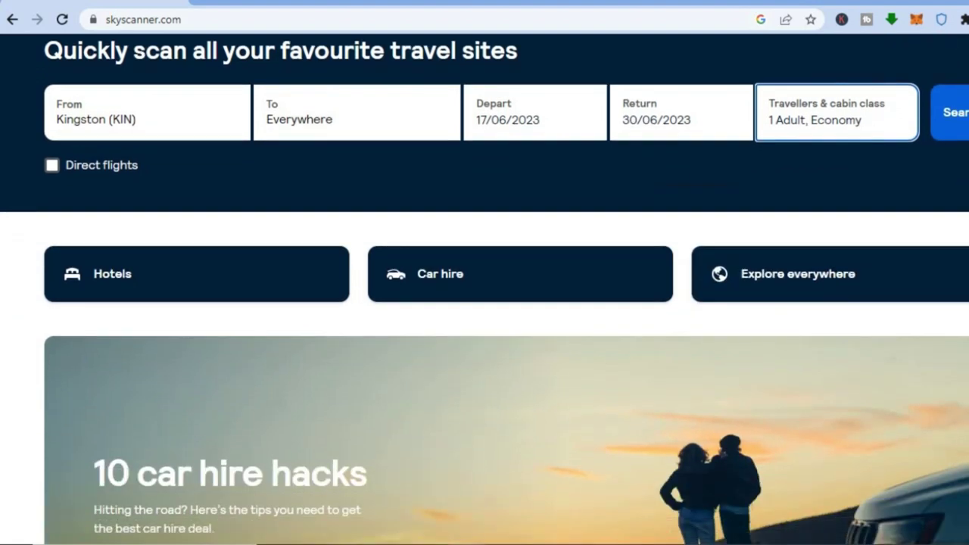
pyautogui.click(875, 129)
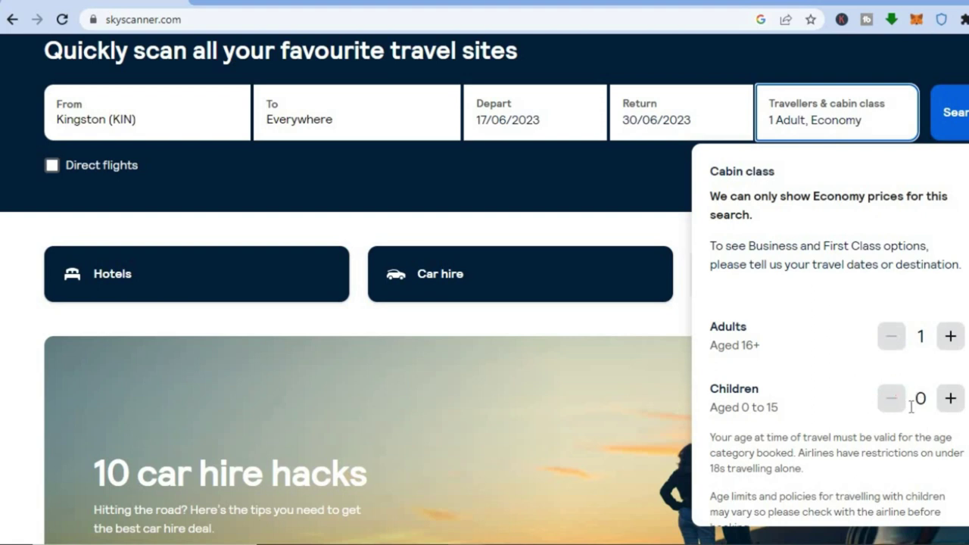
pyautogui.scroll(-1, 830, 340)
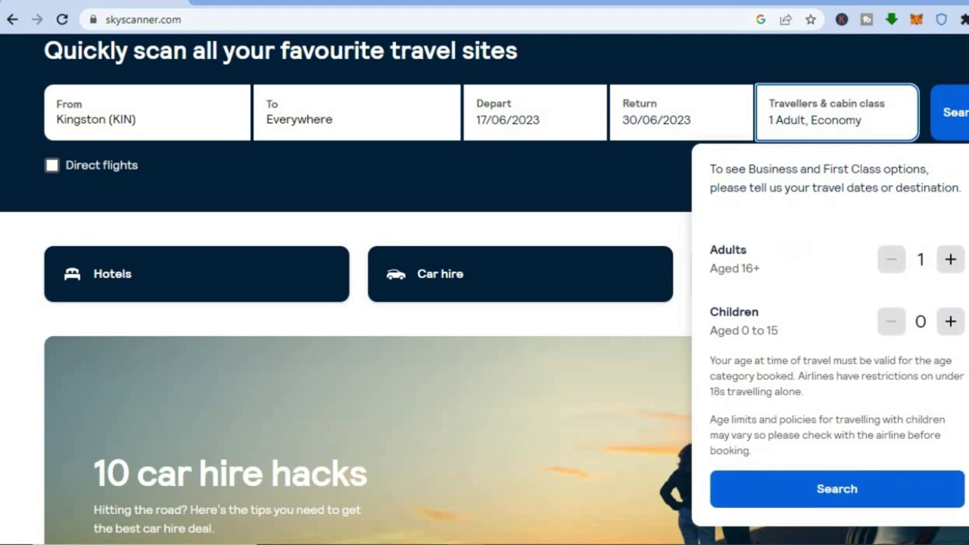
pyautogui.scroll(1, 829, 341)
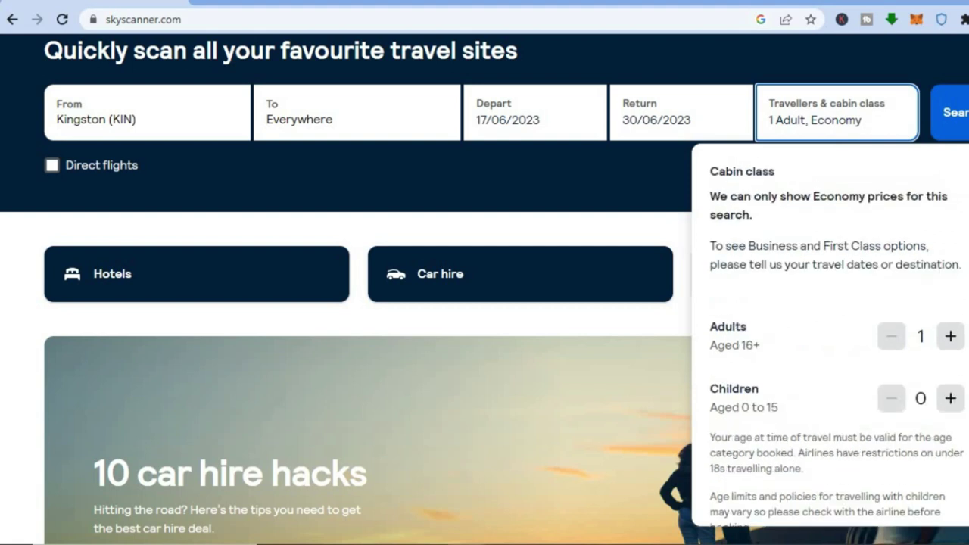
pyautogui.click(924, 76)
# Run the Kingston–Everywhere search for 17–30 June, then close the regional settings unchanged.
pyautogui.click(959, 112)
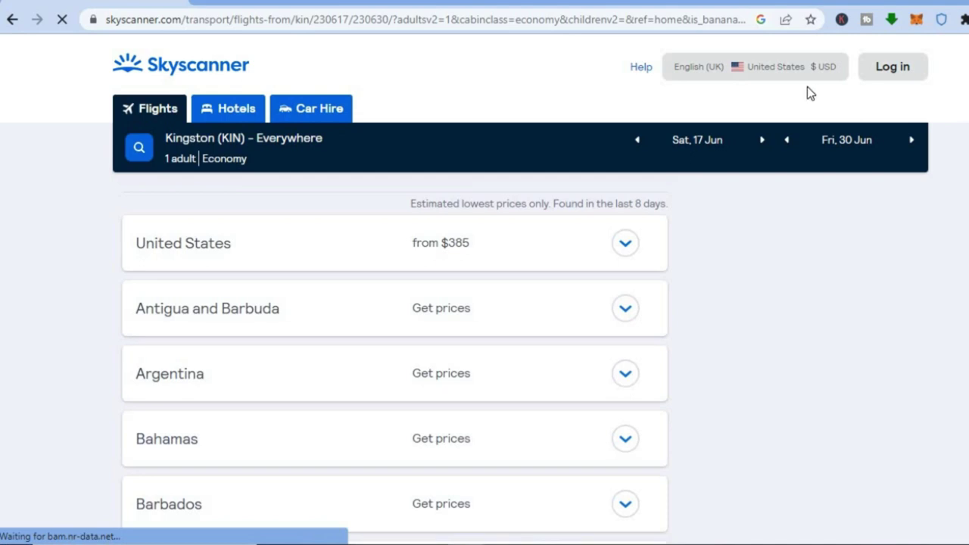
pyautogui.click(748, 67)
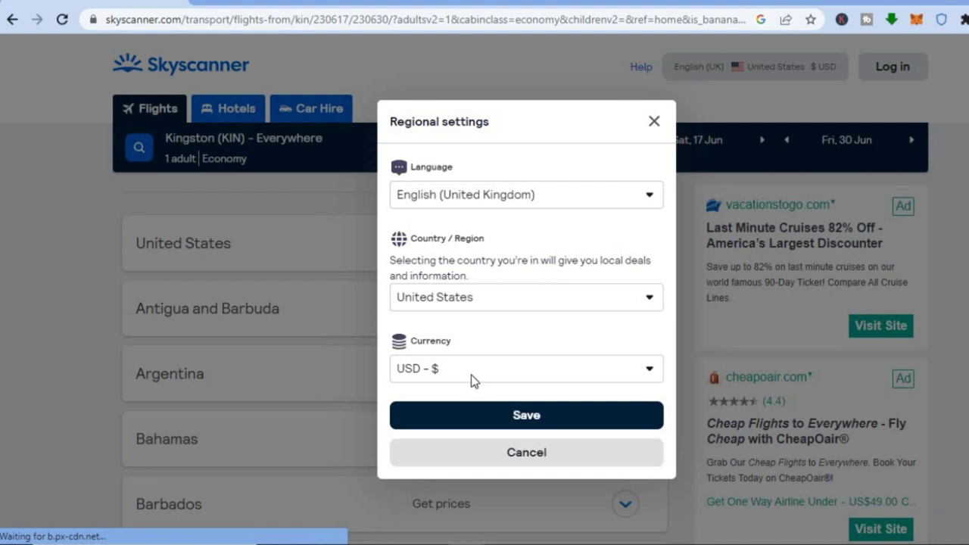
pyautogui.click(655, 123)
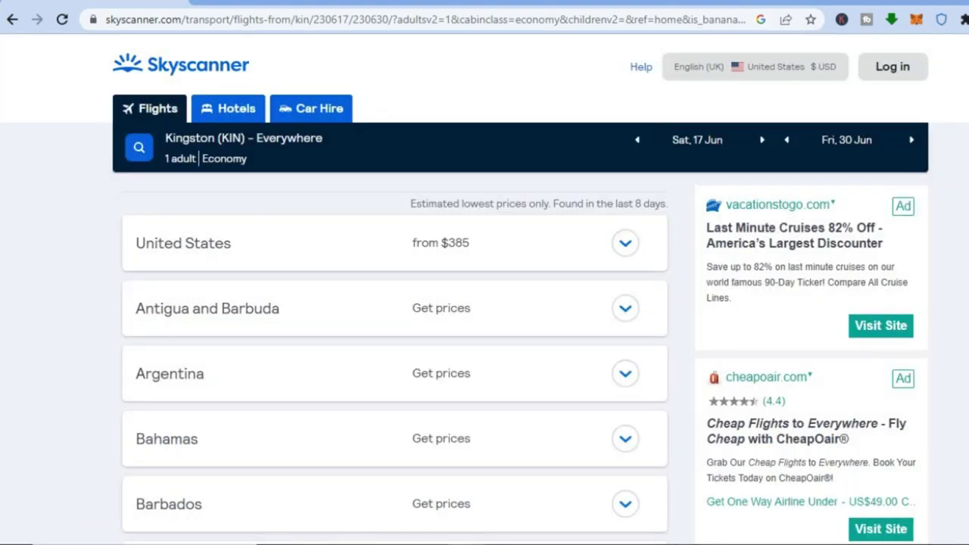
pyautogui.scroll(-2, 485, 303)
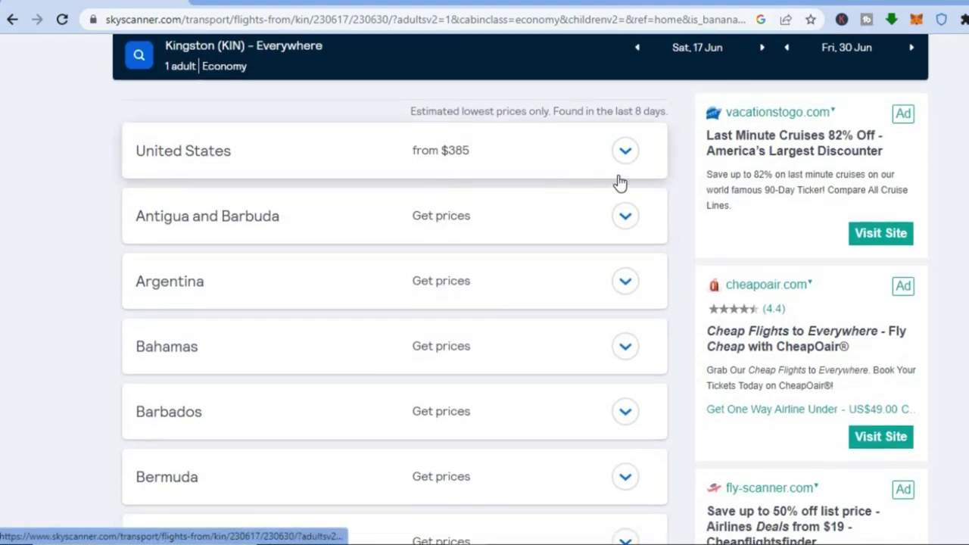
pyautogui.click(626, 152)
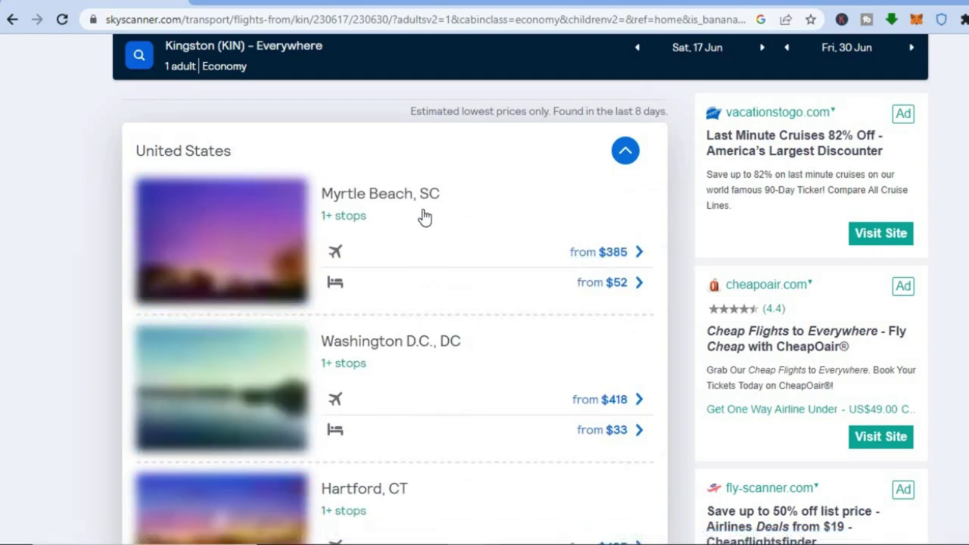
pyautogui.click(626, 152)
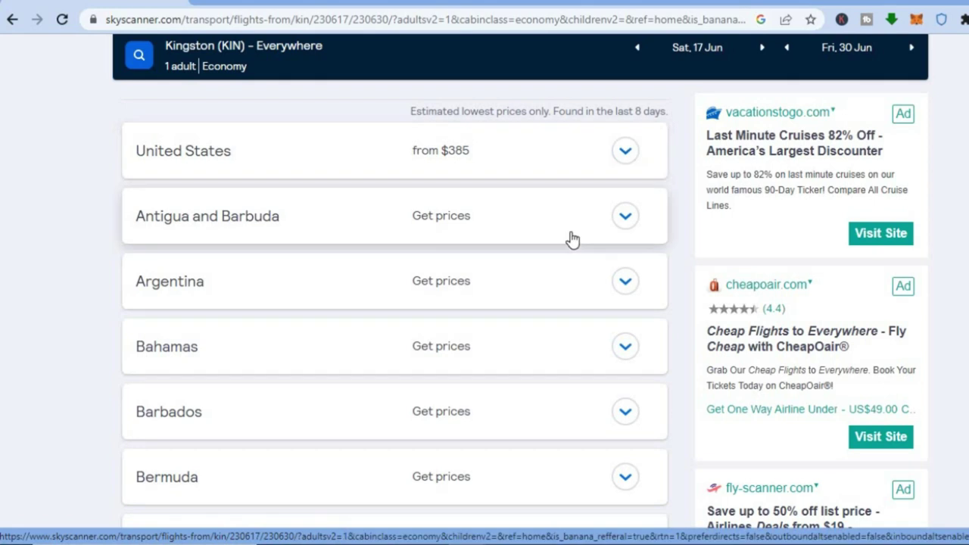
pyautogui.click(622, 219)
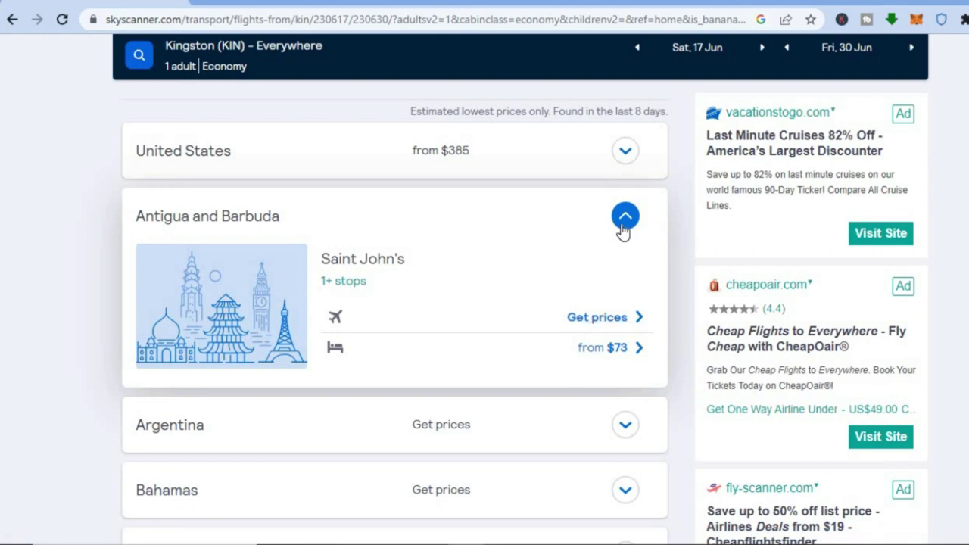
pyautogui.click(623, 221)
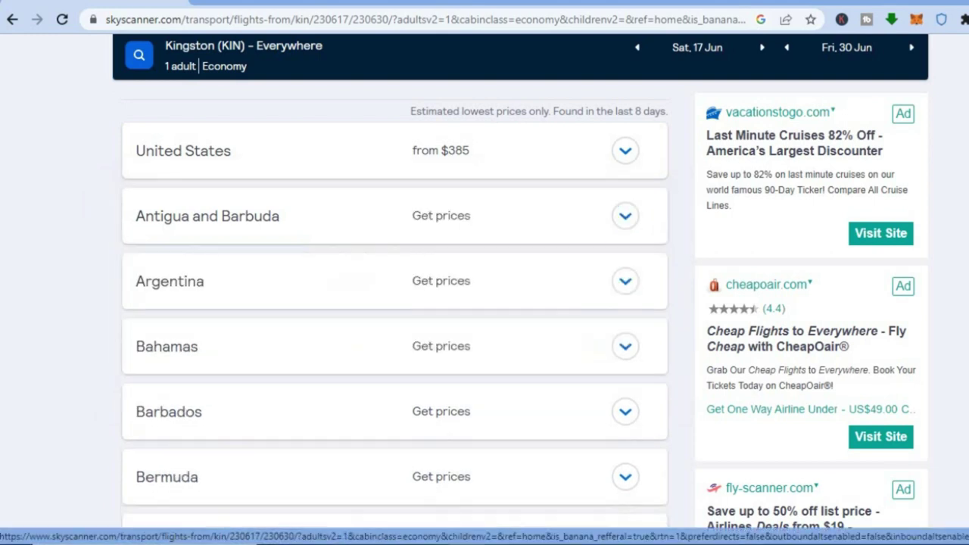
pyautogui.scroll(-9, 393, 303)
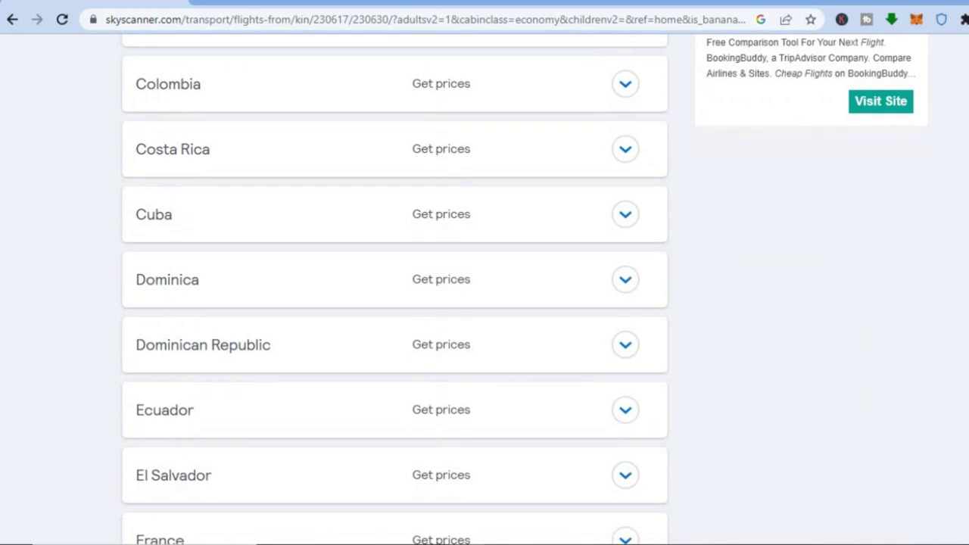
pyautogui.scroll(7, 394, 303)
pyautogui.scroll(3, 394, 303)
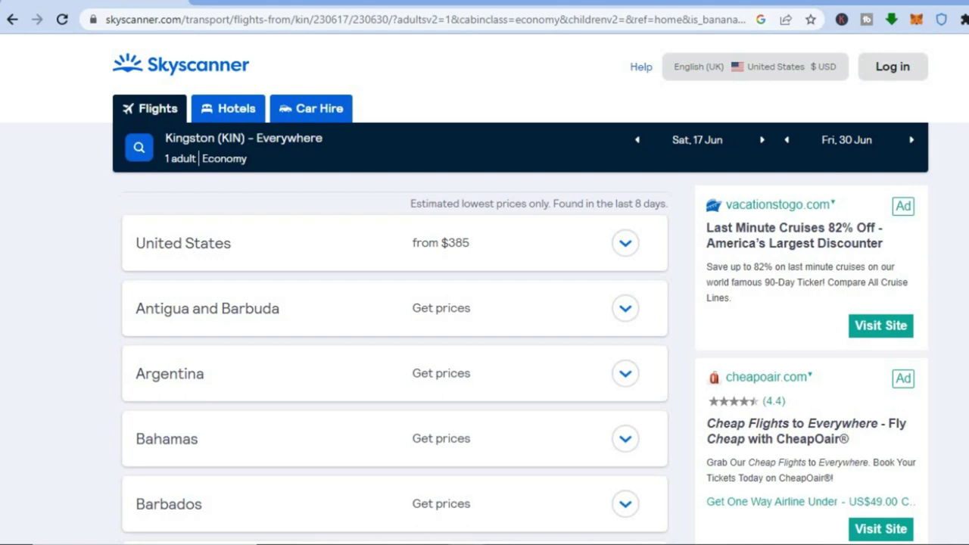
pyautogui.scroll(-7, 485, 288)
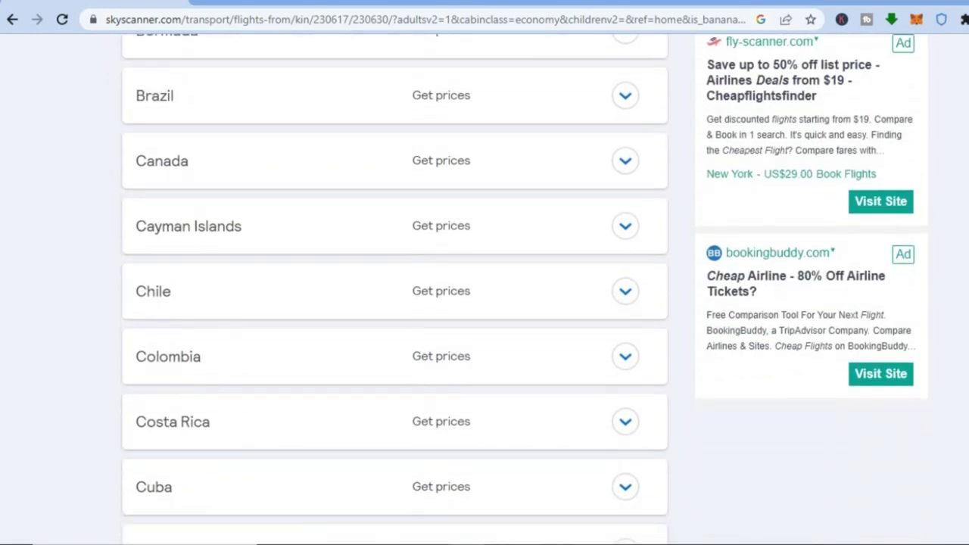
pyautogui.scroll(7, 484, 288)
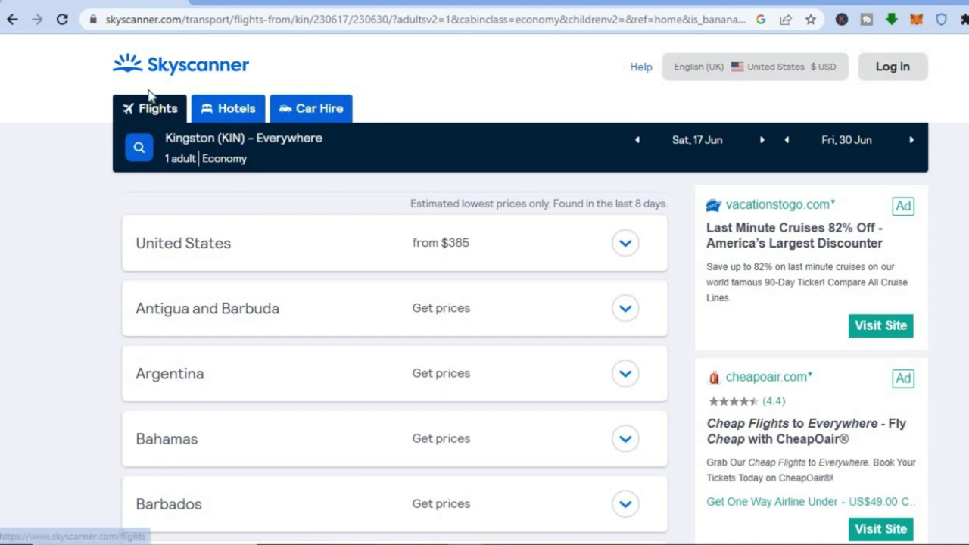
# Back on the home page, set the destination to Miami International (MIA).
pyautogui.click(184, 68)
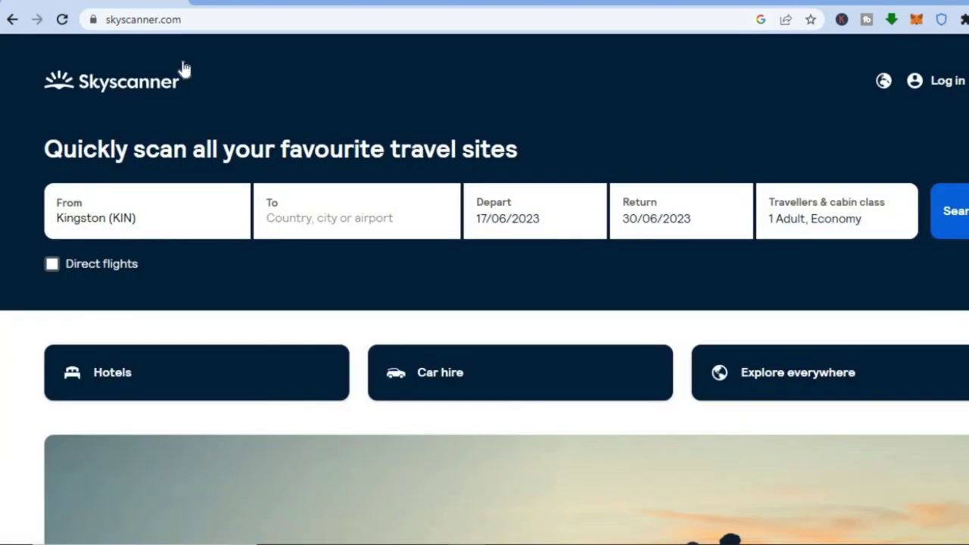
pyautogui.click(297, 218)
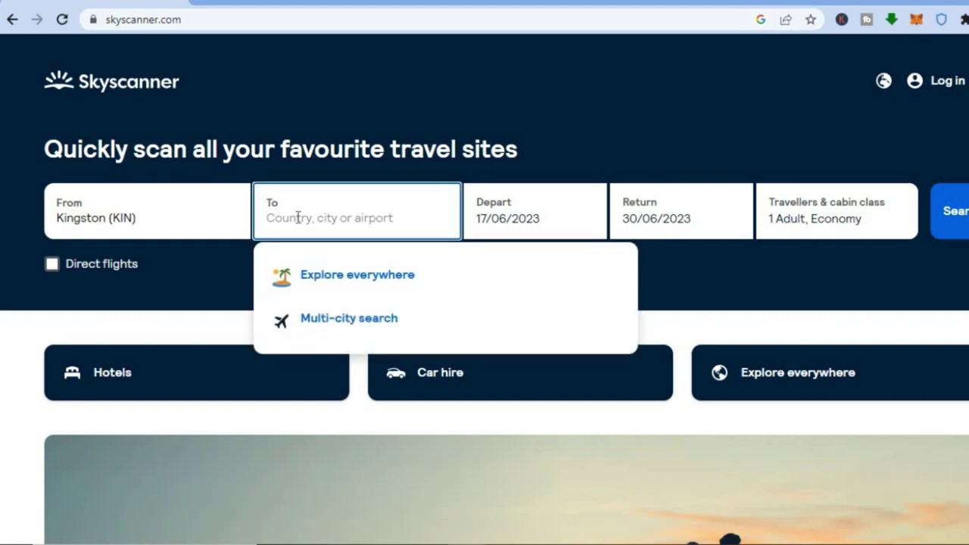
pyautogui.write('m')
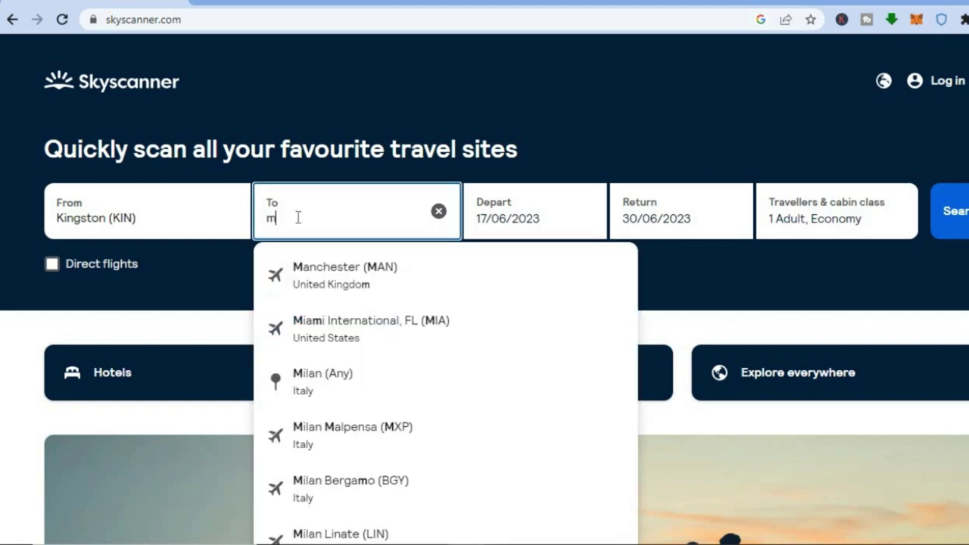
pyautogui.write('a')
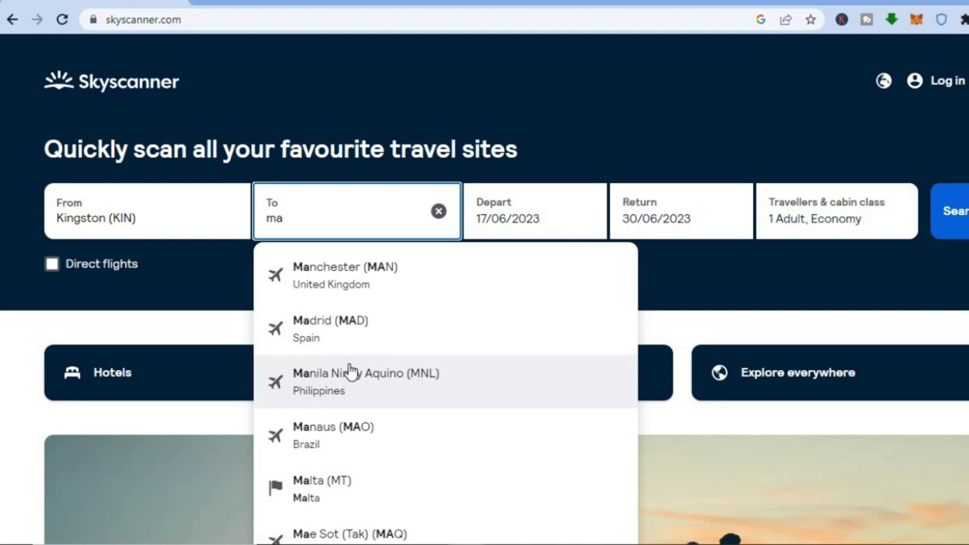
pyautogui.write('i')
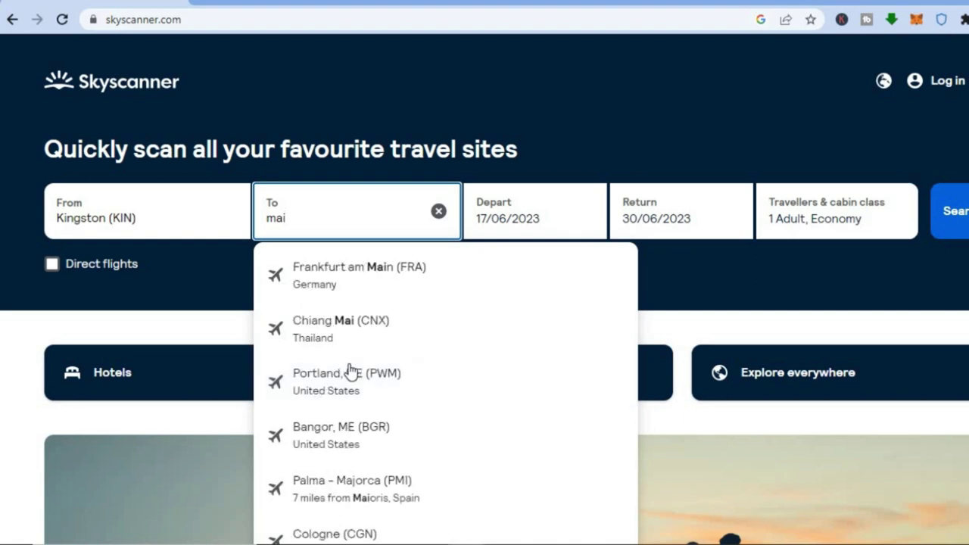
pyautogui.press('BackSpace')
pyautogui.press('BackSpace')
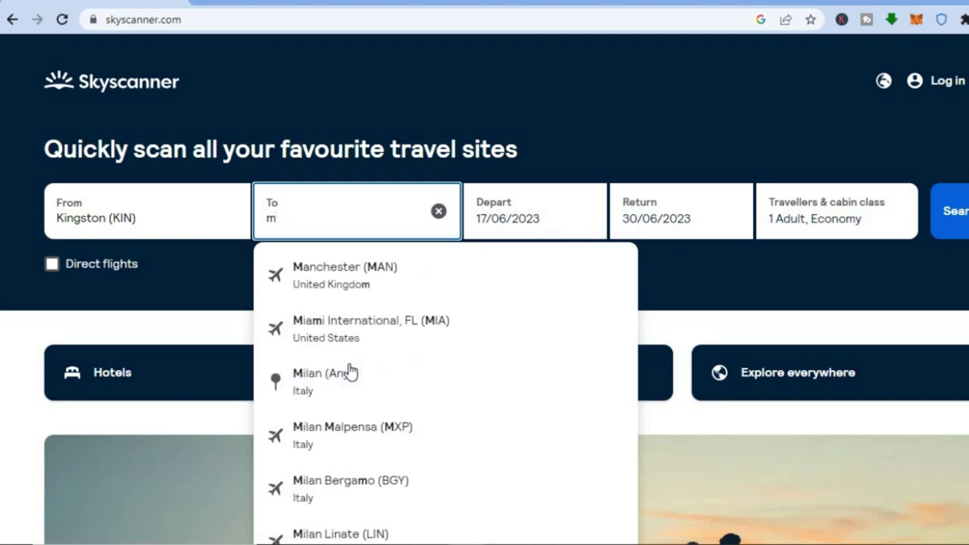
pyautogui.write('ia')
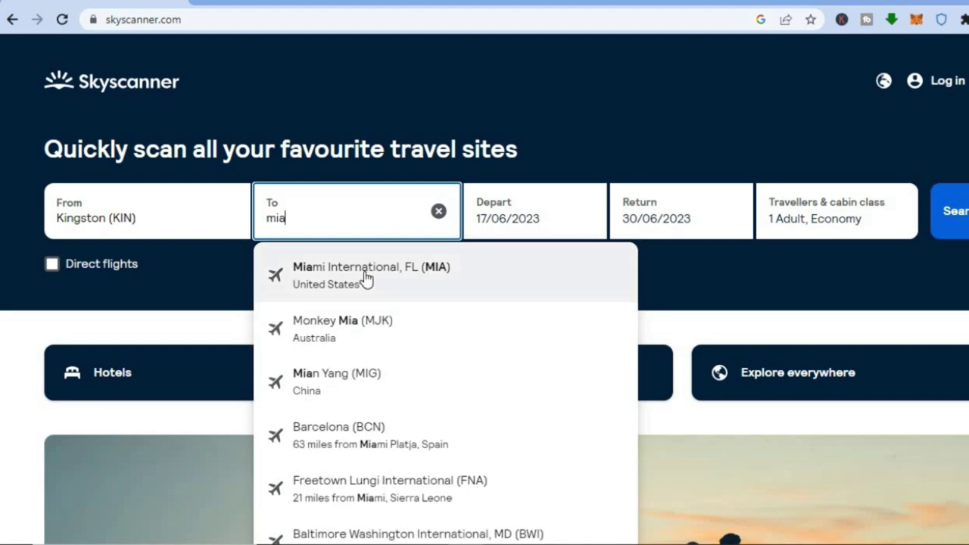
pyautogui.click(365, 274)
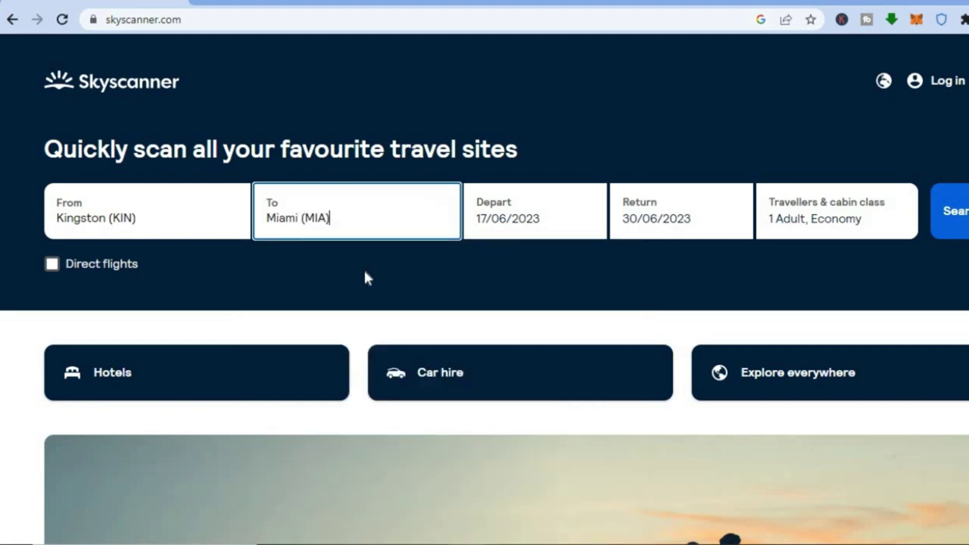
# Set the travel dates to depart 10 June and return 25 June.
pyautogui.click(532, 231)
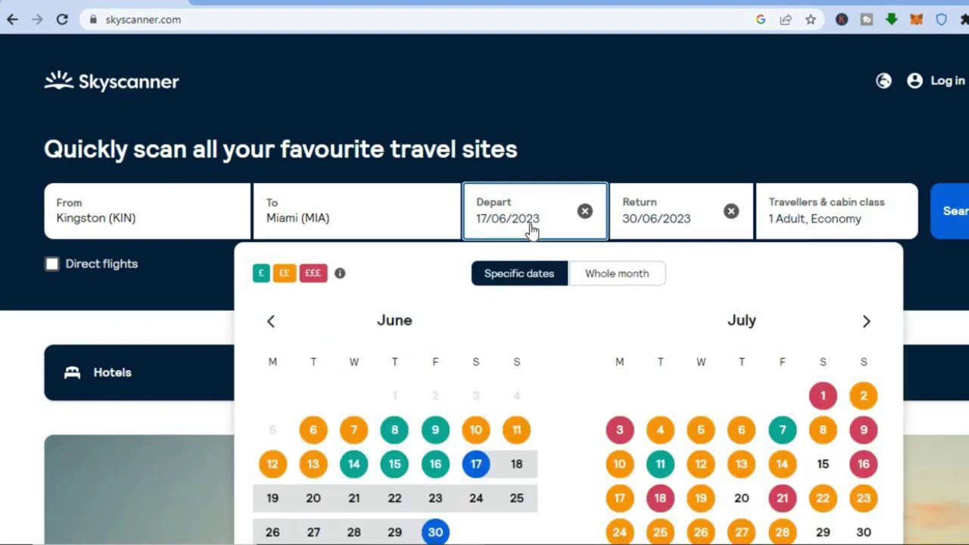
pyautogui.scroll(-1, 874, 294)
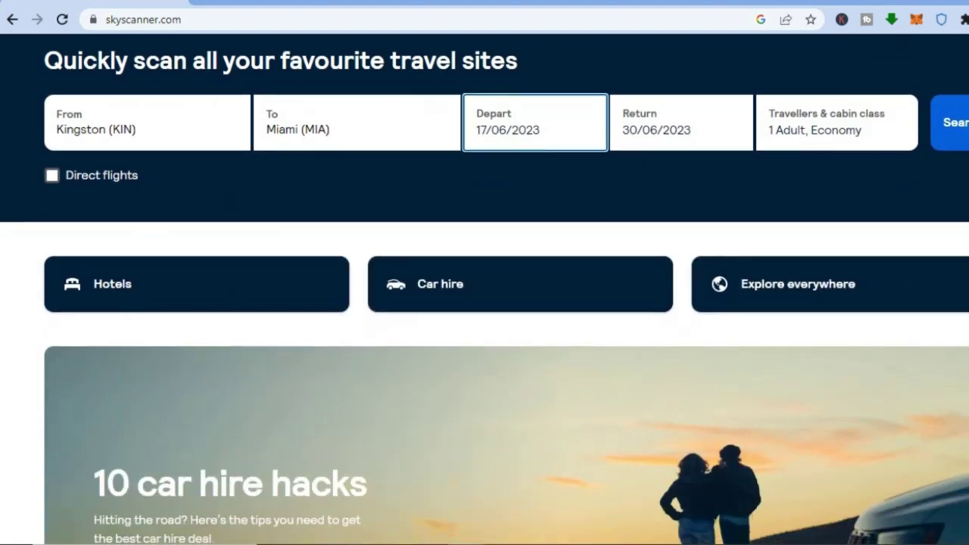
pyautogui.click(513, 152)
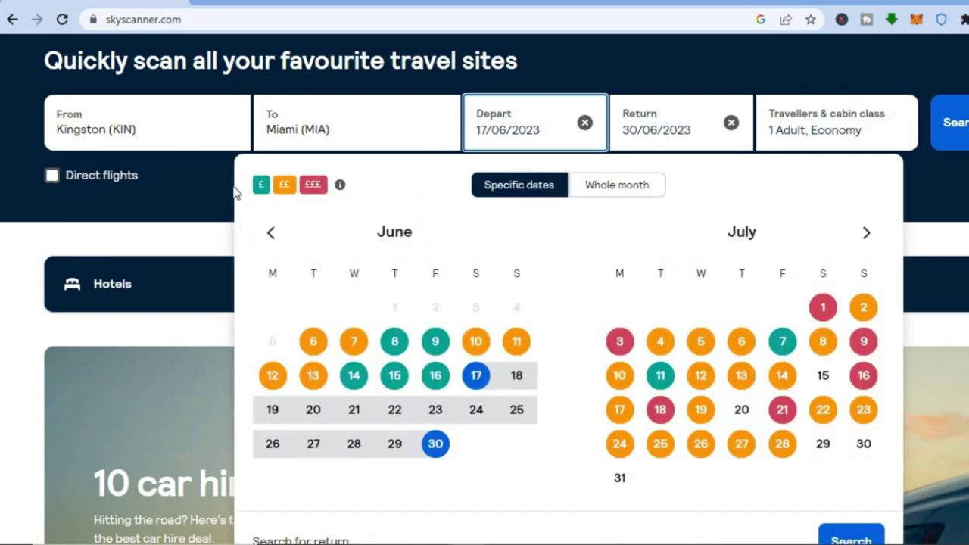
pyautogui.moveTo(348, 194)
pyautogui.click(476, 342)
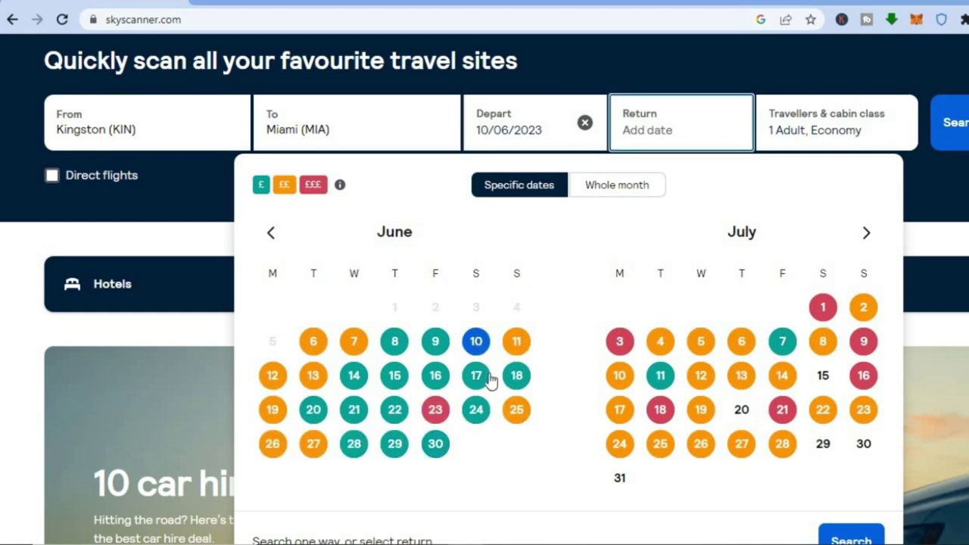
pyautogui.click(517, 410)
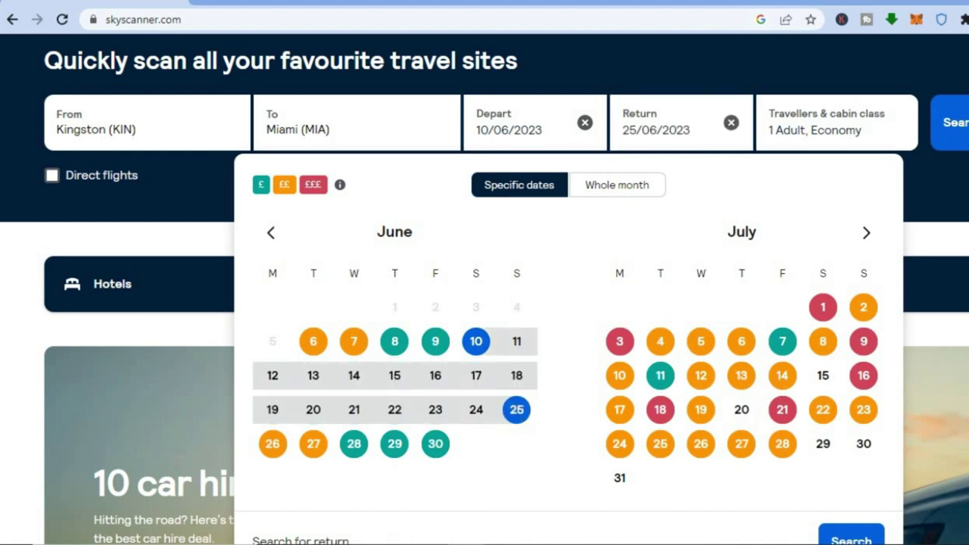
# Search Kingston–Miami for 10–25 June and browse the direct American Airlines results from $250.
pyautogui.click(862, 536)
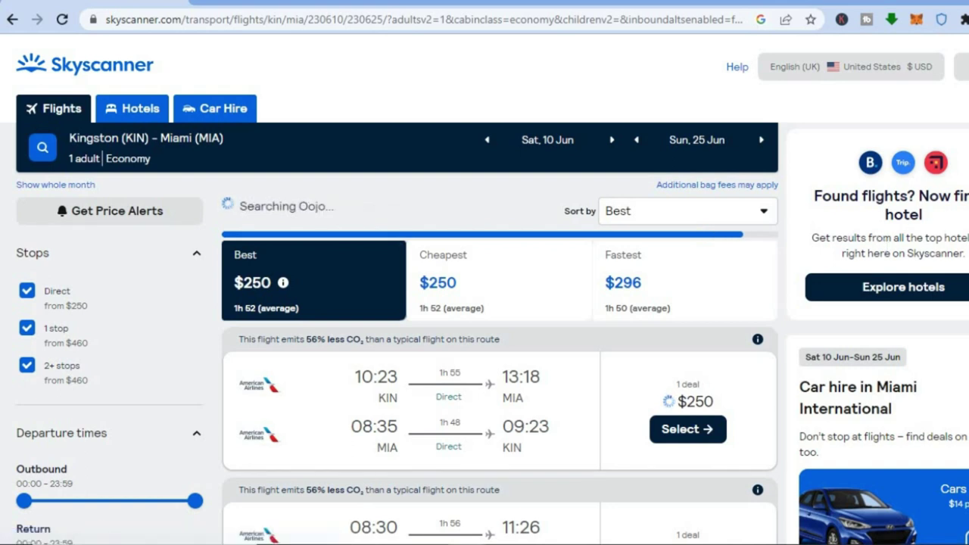
pyautogui.scroll(-2, 485, 302)
pyautogui.scroll(-1, 574, 309)
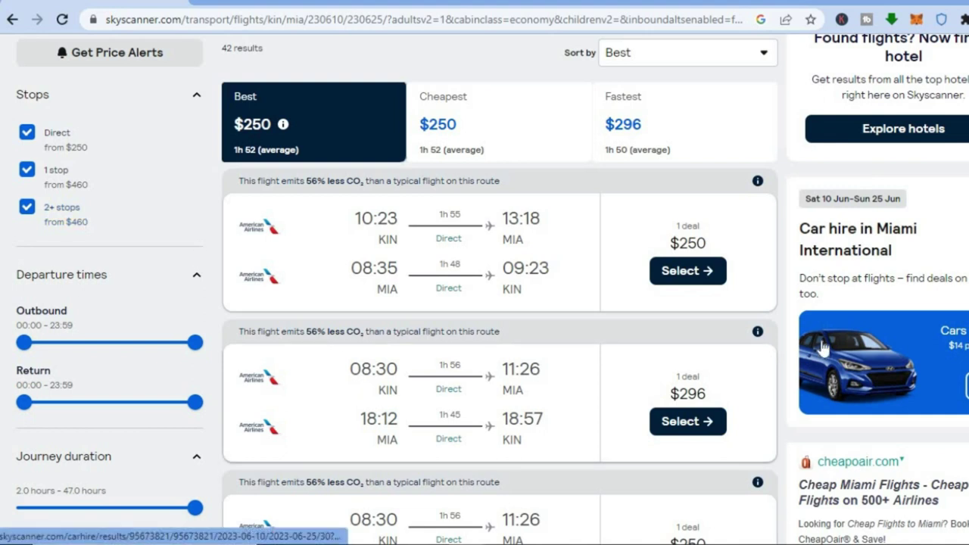
pyautogui.scroll(-2, 331, 283)
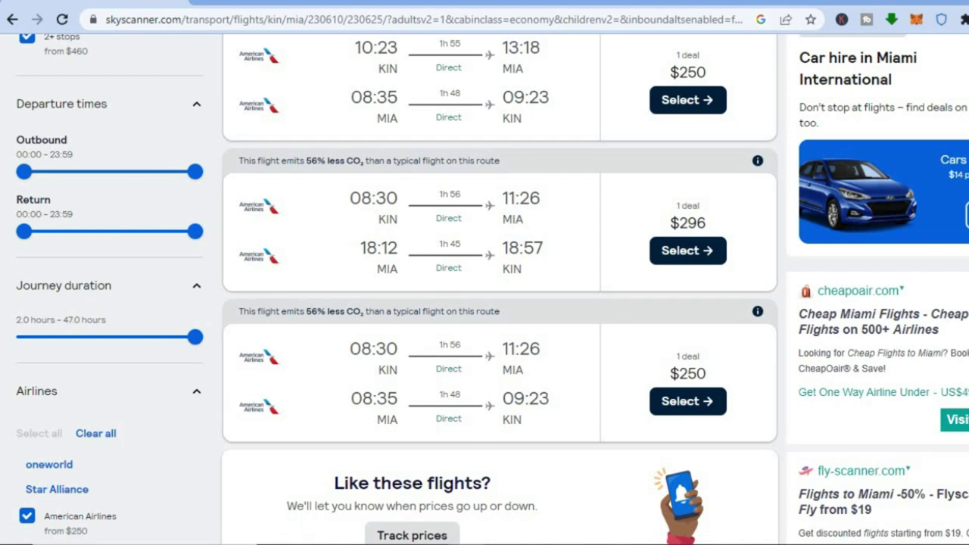
pyautogui.scroll(-4, 484, 288)
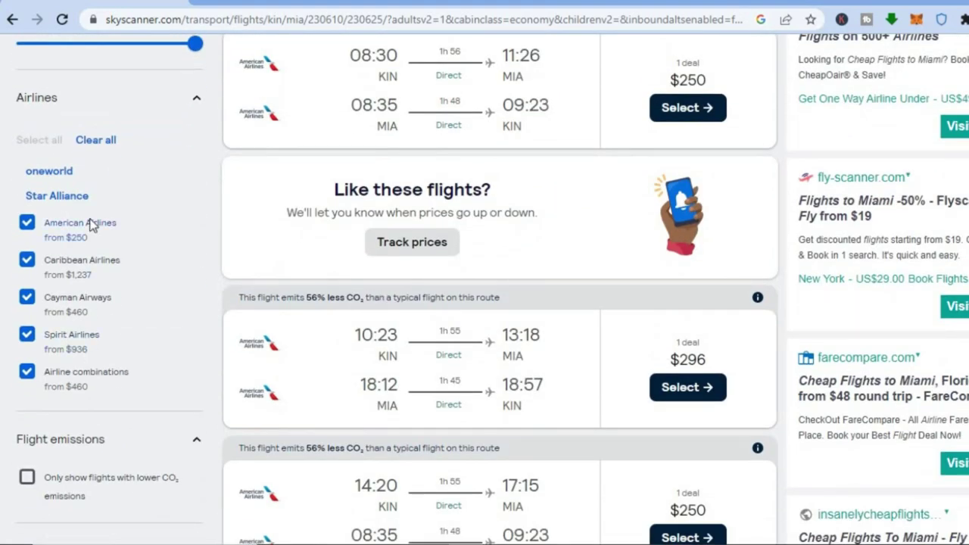
# Review the $250 American Airlines flight's outbound details and booking notes, then book with the airline.
pyautogui.click(686, 110)
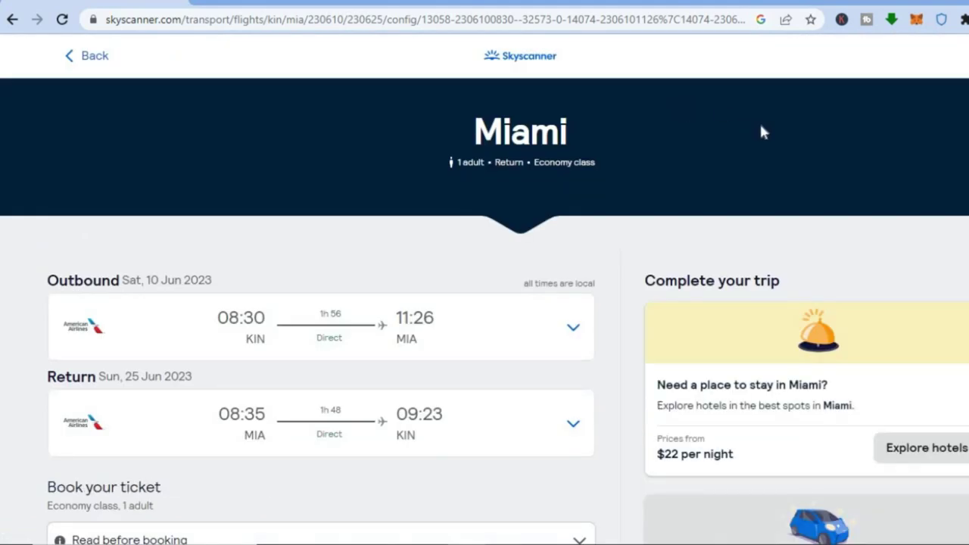
pyautogui.scroll(-2, 613, 190)
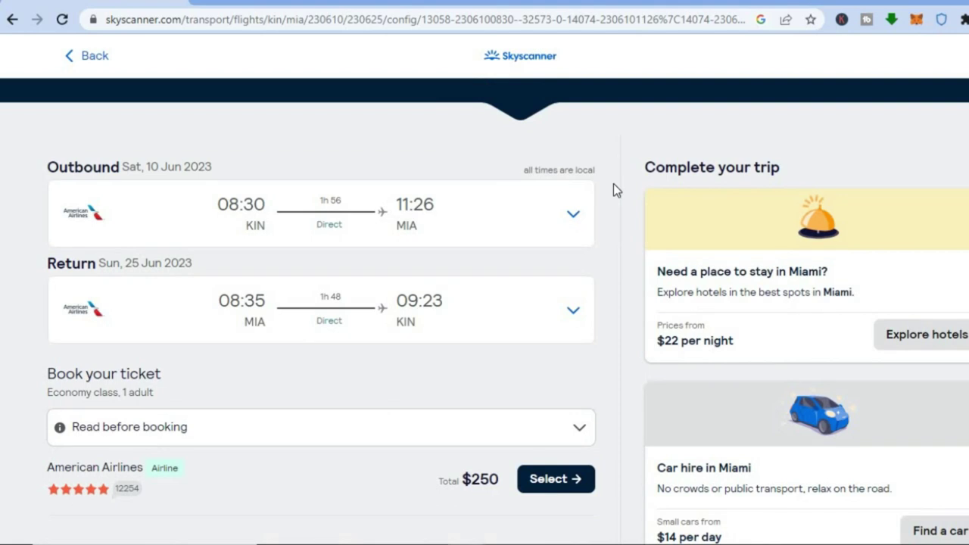
pyautogui.click(573, 215)
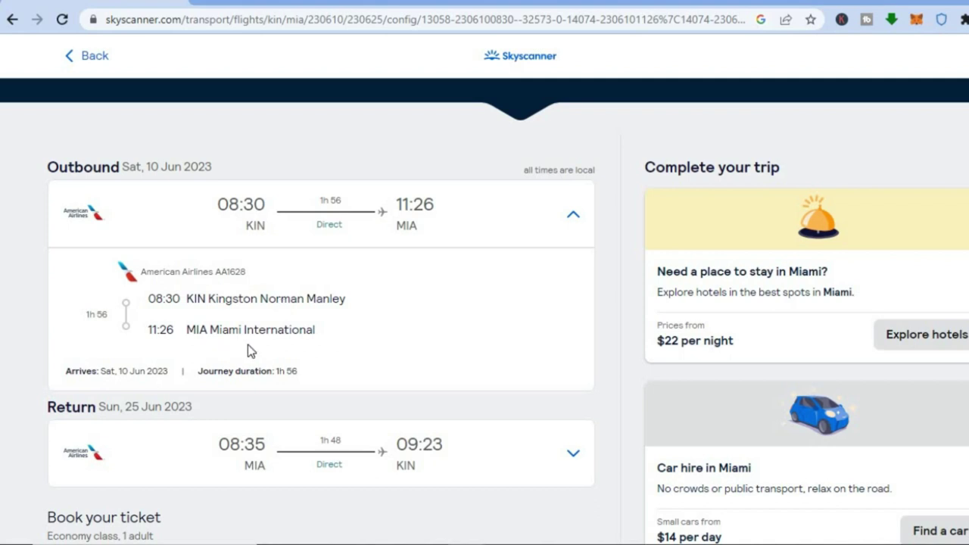
pyautogui.click(572, 216)
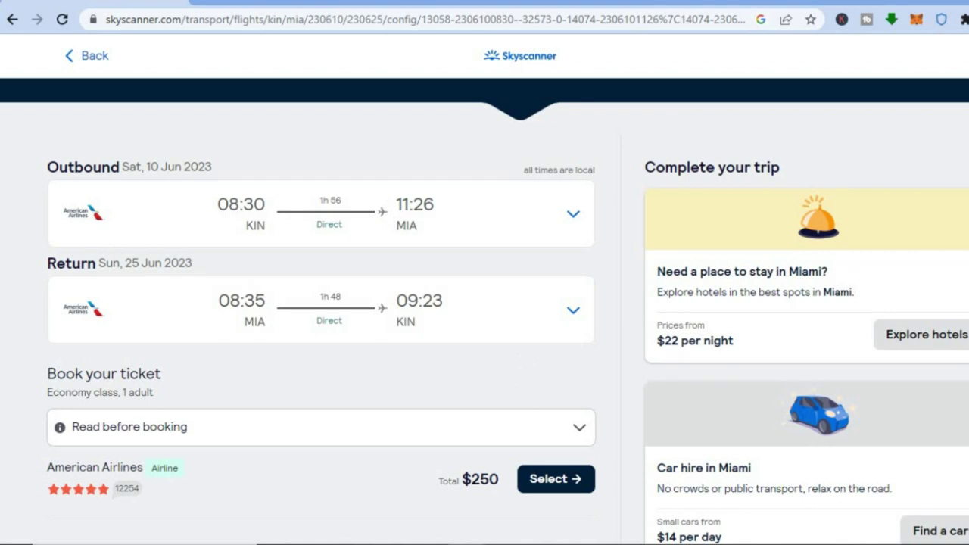
pyautogui.click(566, 428)
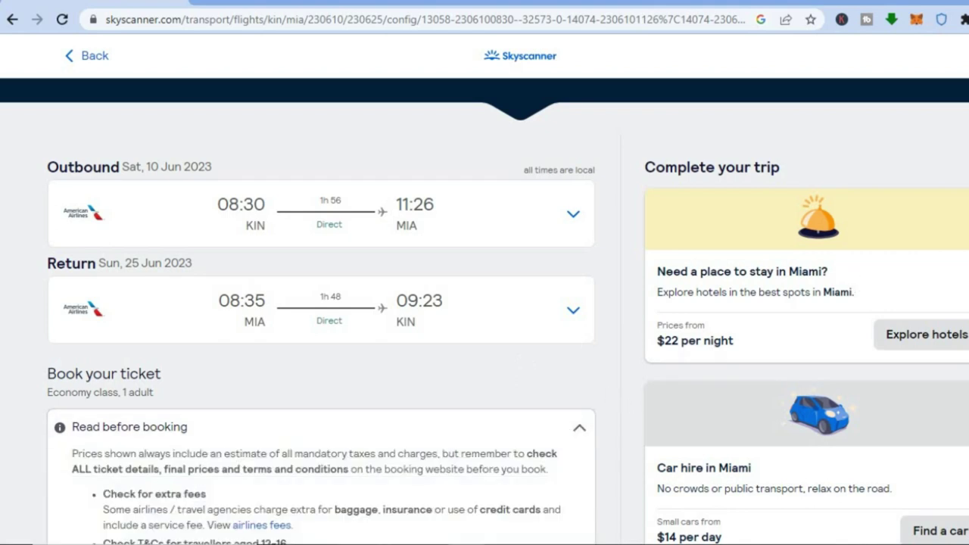
pyautogui.scroll(-2, 566, 429)
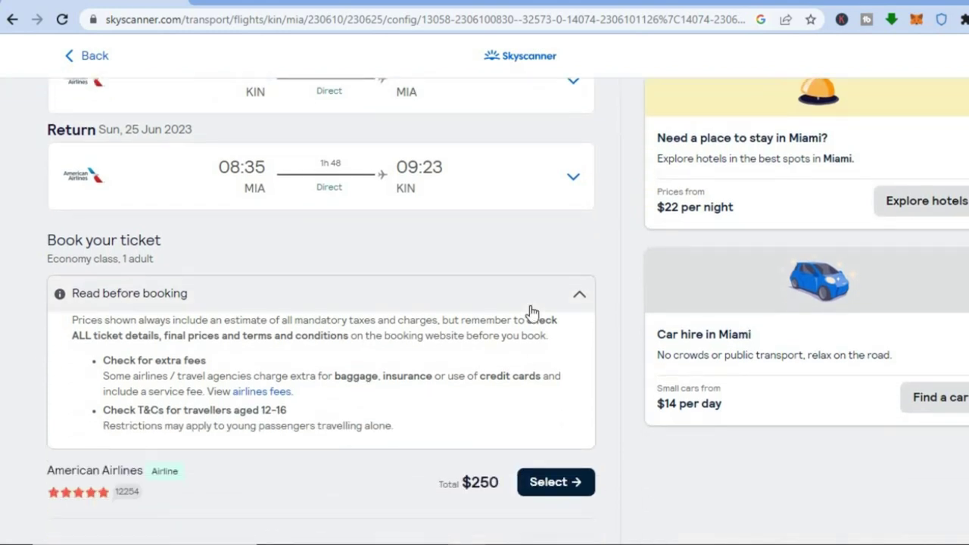
pyautogui.click(580, 298)
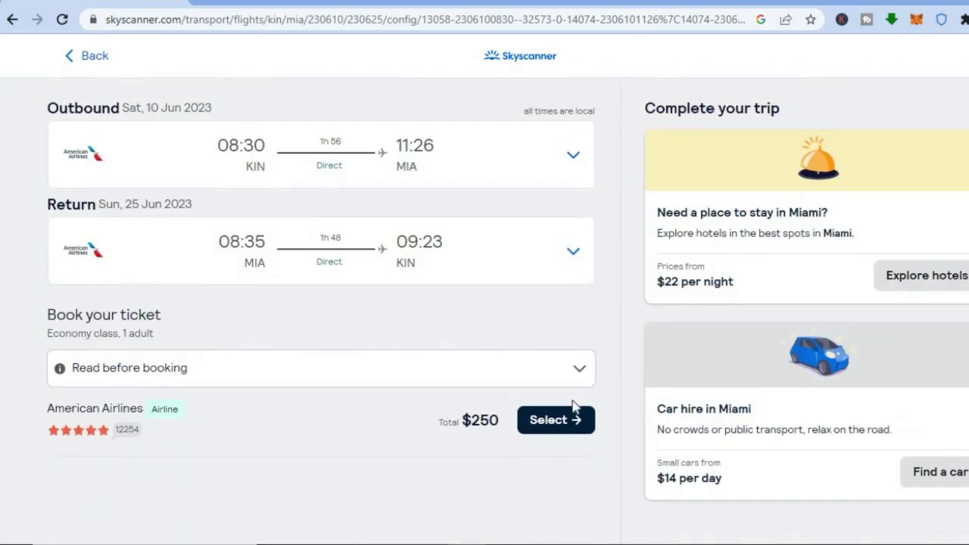
pyautogui.click(568, 428)
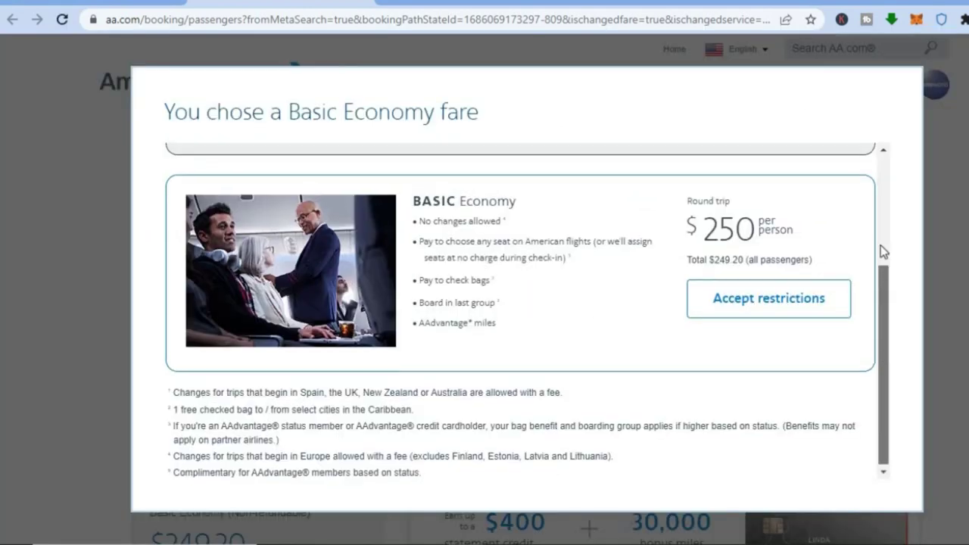
# Look over the Basic Economy cabin options and accept the fare restrictions.
pyautogui.scroll(3, 880, 245)
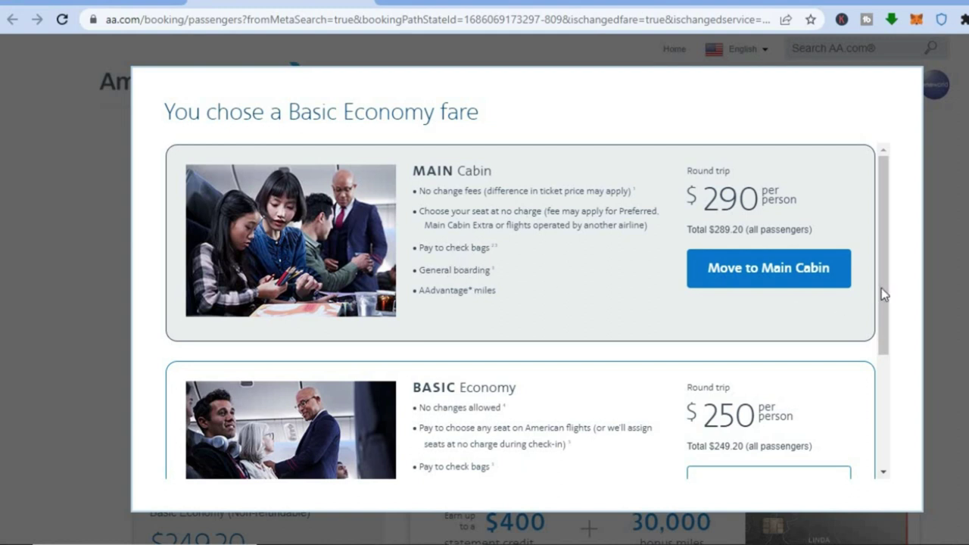
pyautogui.moveTo(887, 288); pyautogui.dragTo(876, 396)
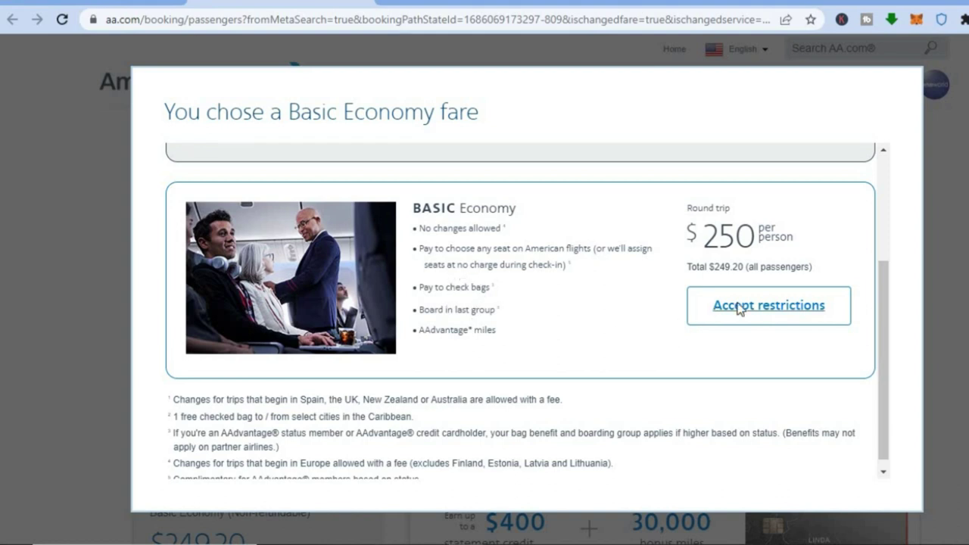
pyautogui.click(780, 309)
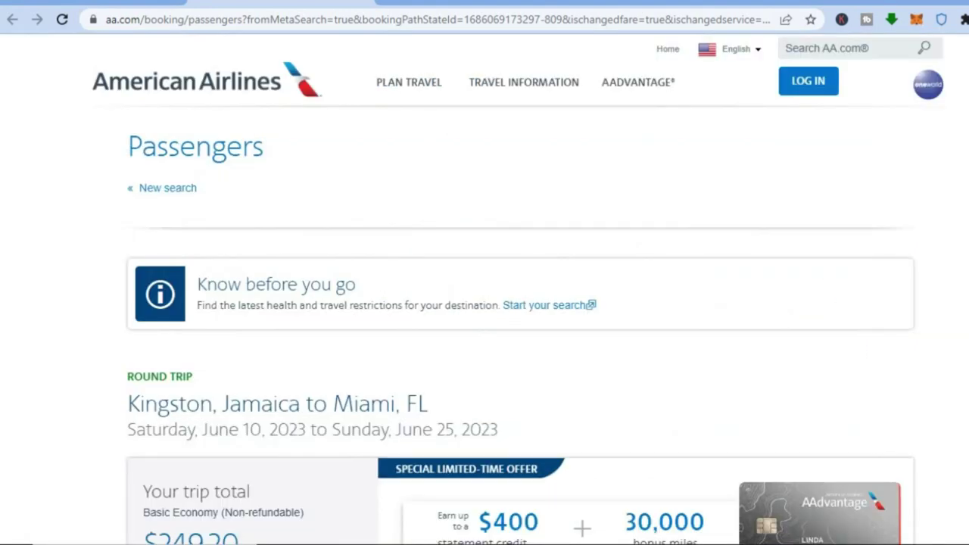
# Look over the passenger form, checking Passenger 1's gender options without choosing one.
pyautogui.scroll(-4, 485, 303)
pyautogui.scroll(-6, 485, 303)
pyautogui.scroll(-1, 484, 303)
pyautogui.scroll(1, 485, 303)
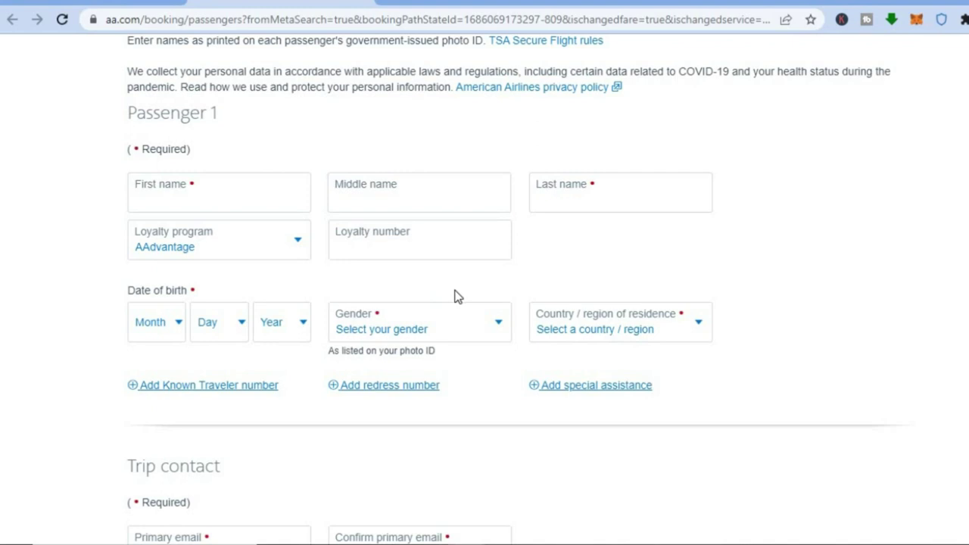
pyautogui.click(444, 327)
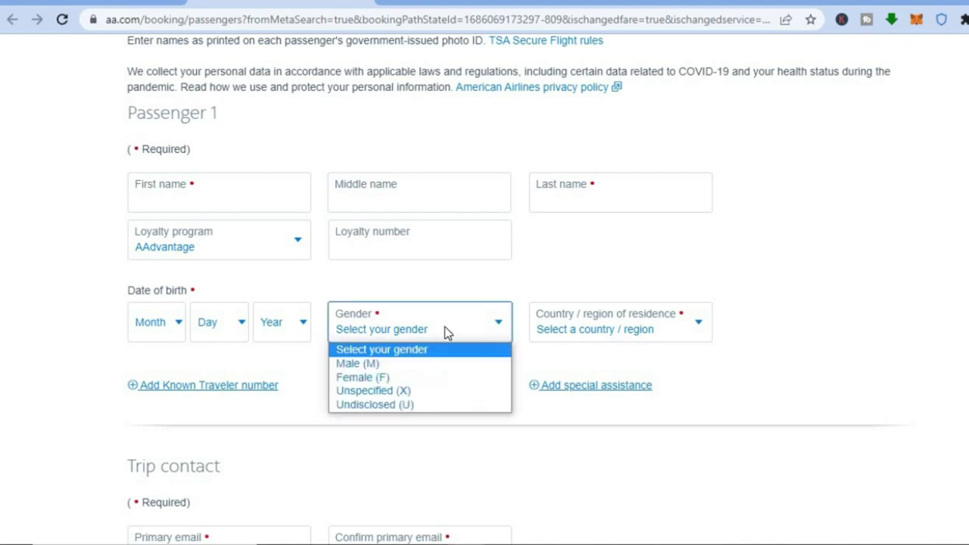
pyautogui.click(445, 334)
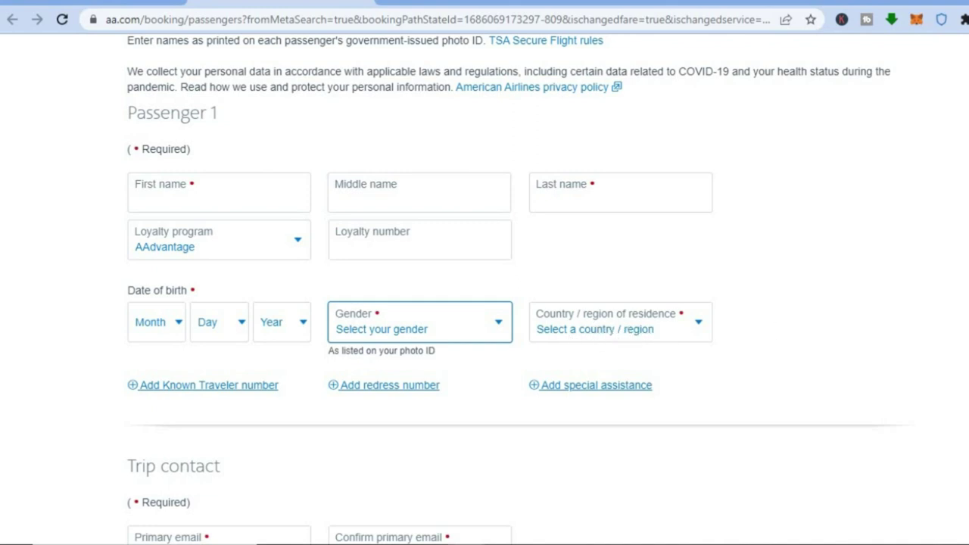
# Review the rest of the Passengers page to the Continue button, then return to Skyscanner.
pyautogui.scroll(-4, 484, 303)
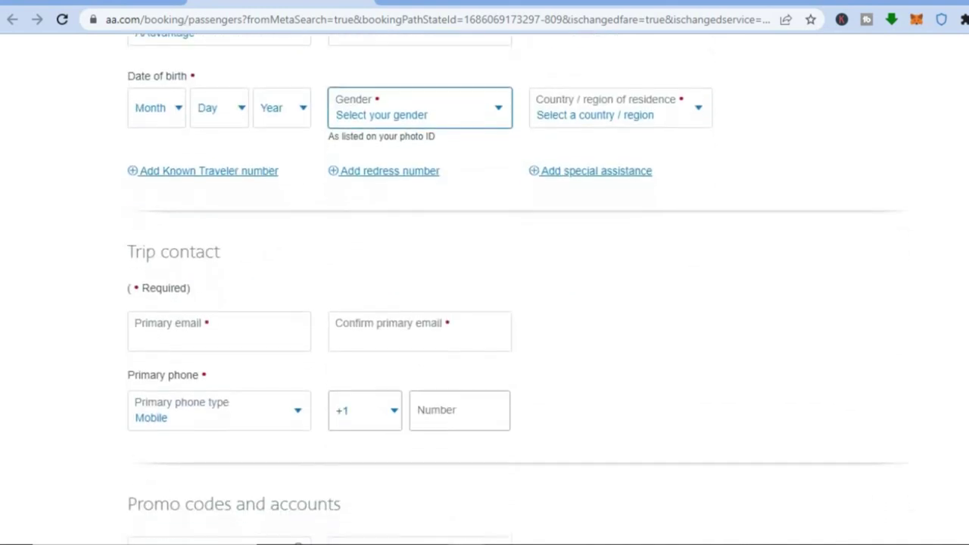
pyautogui.scroll(-2, 517, 281)
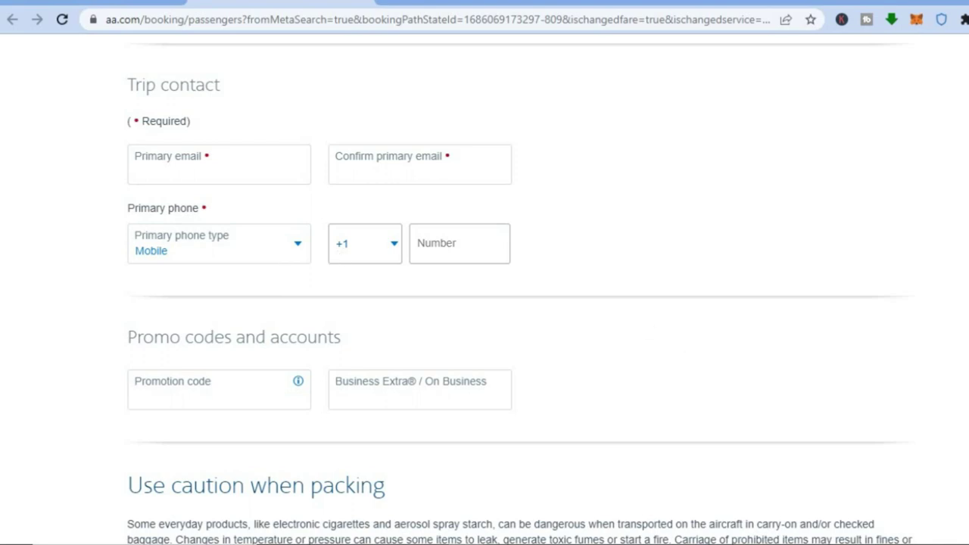
pyautogui.scroll(-2, 402, 258)
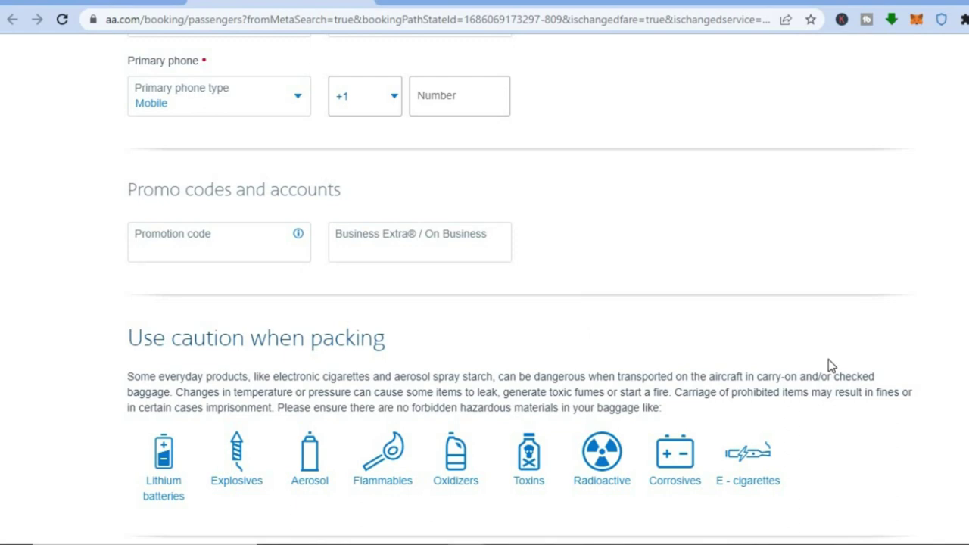
pyautogui.scroll(-6, 485, 288)
pyautogui.scroll(3, 485, 287)
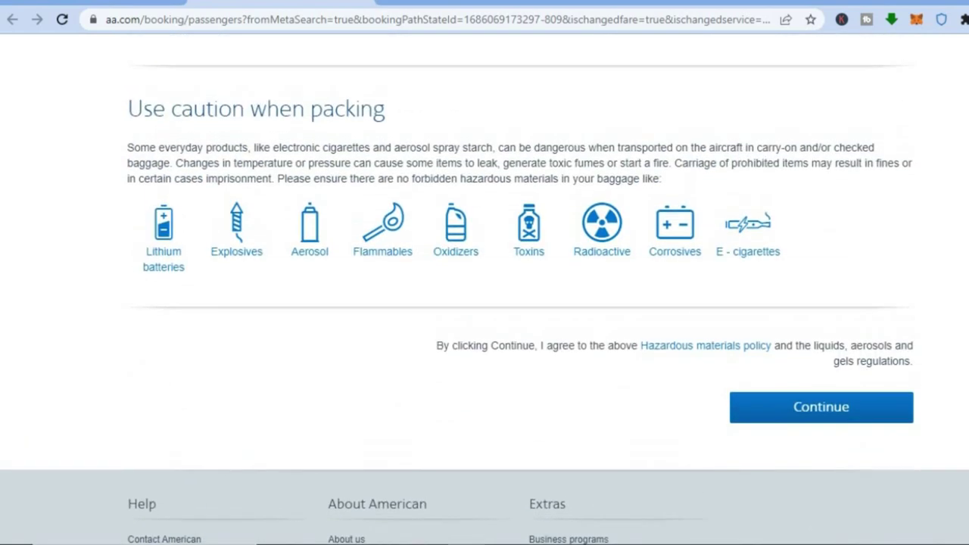
pyautogui.click(877, 421)
pyautogui.scroll(-3, 484, 287)
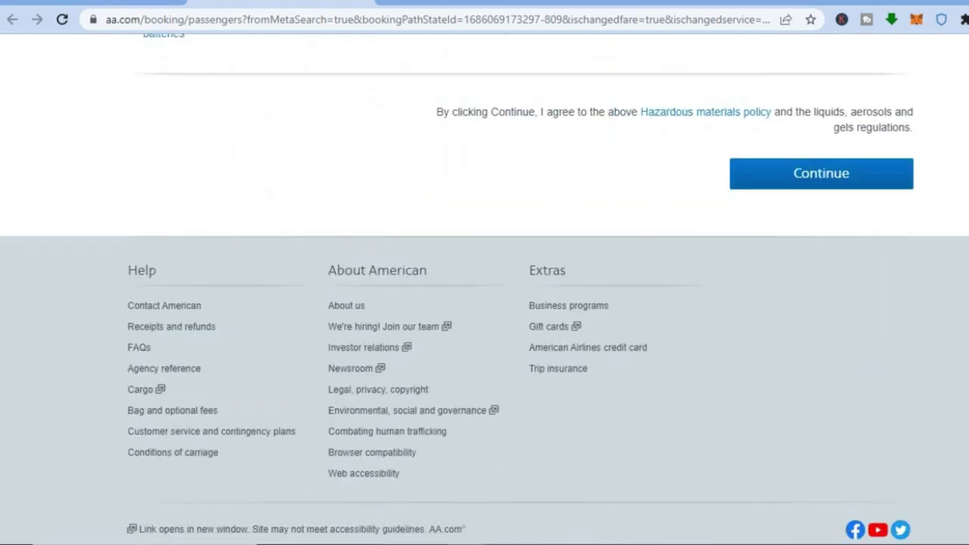
pyautogui.scroll(15, 439, 99)
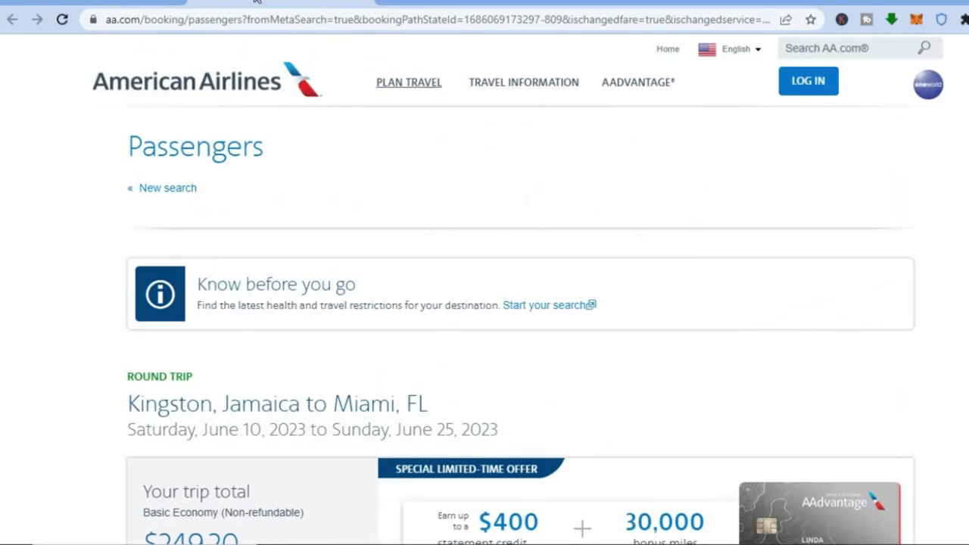
pyautogui.click(132, 4)
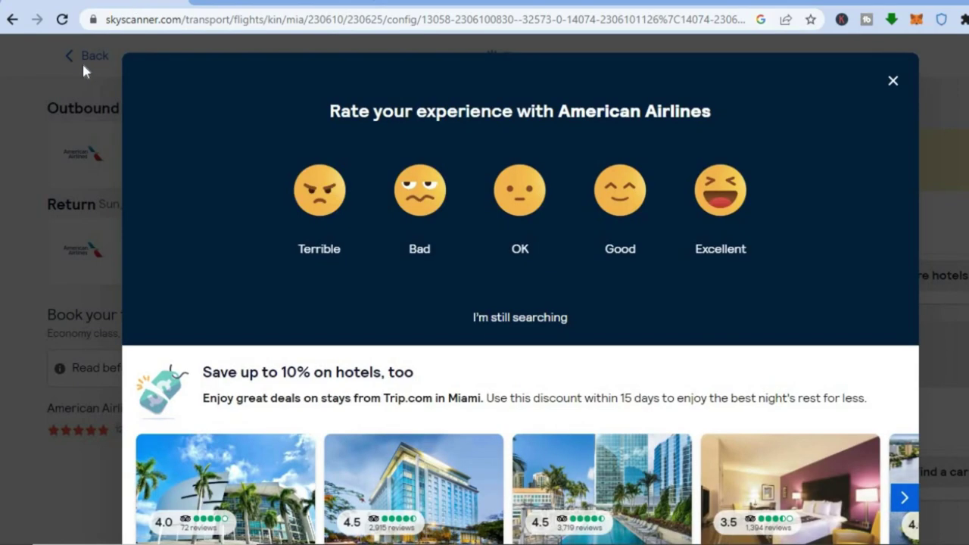
# Dismiss the American Airlines rating prompt and go back through the results to the home page.
pyautogui.click(893, 80)
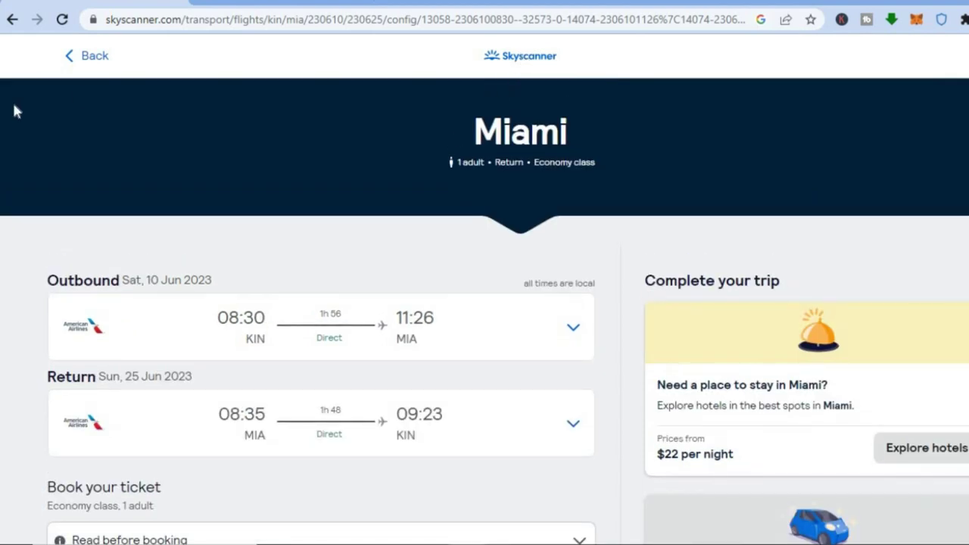
pyautogui.click(78, 60)
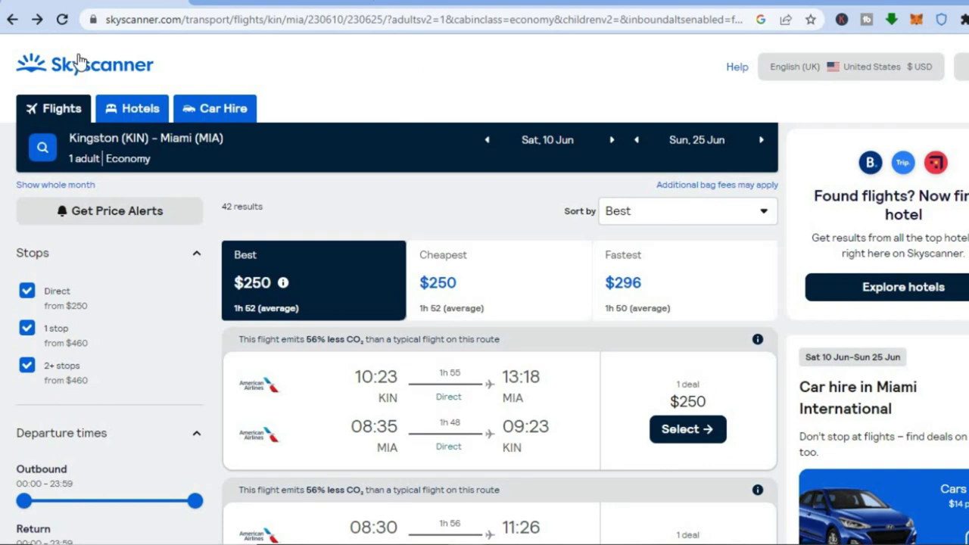
pyautogui.click(80, 67)
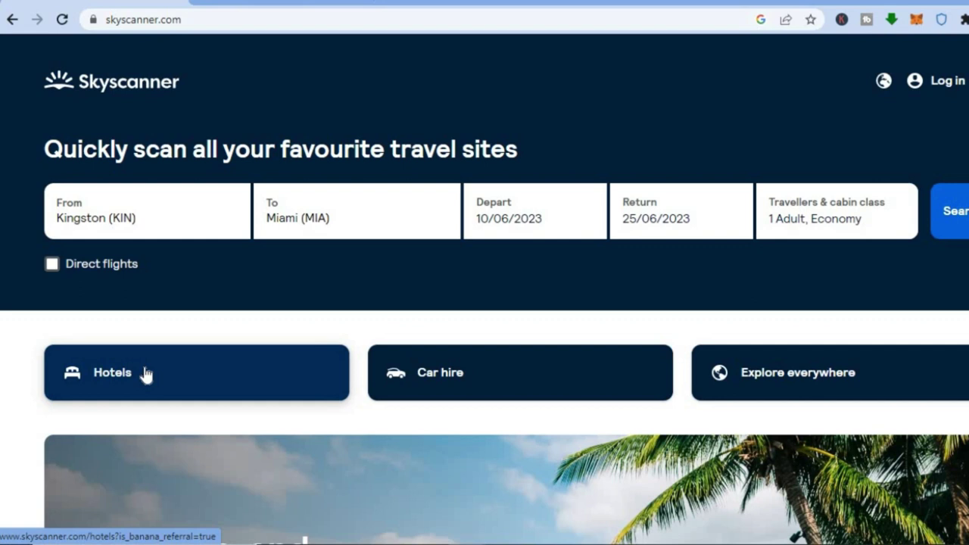
# Start a hotel search with Las Vegas picked from popular destinations.
pyautogui.click(146, 376)
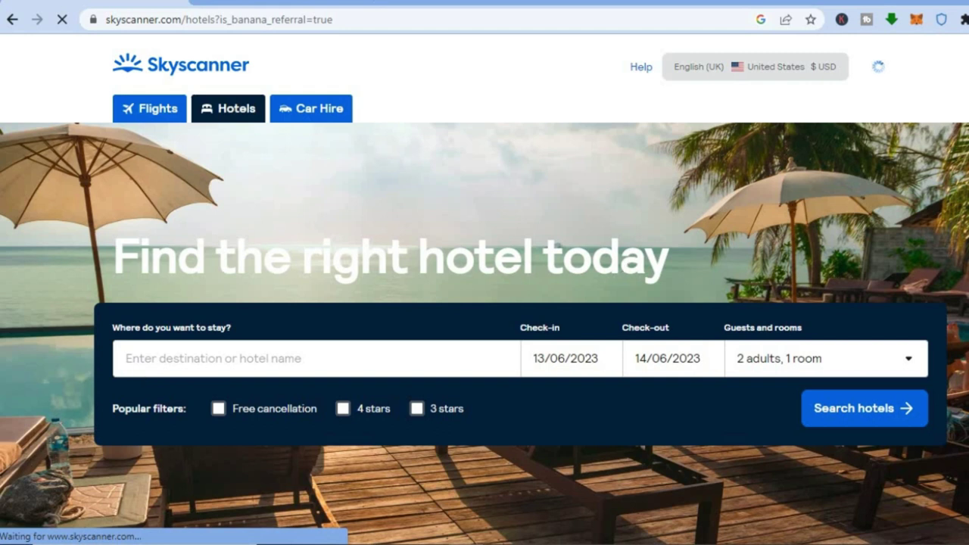
pyautogui.scroll(-2, 656, 219)
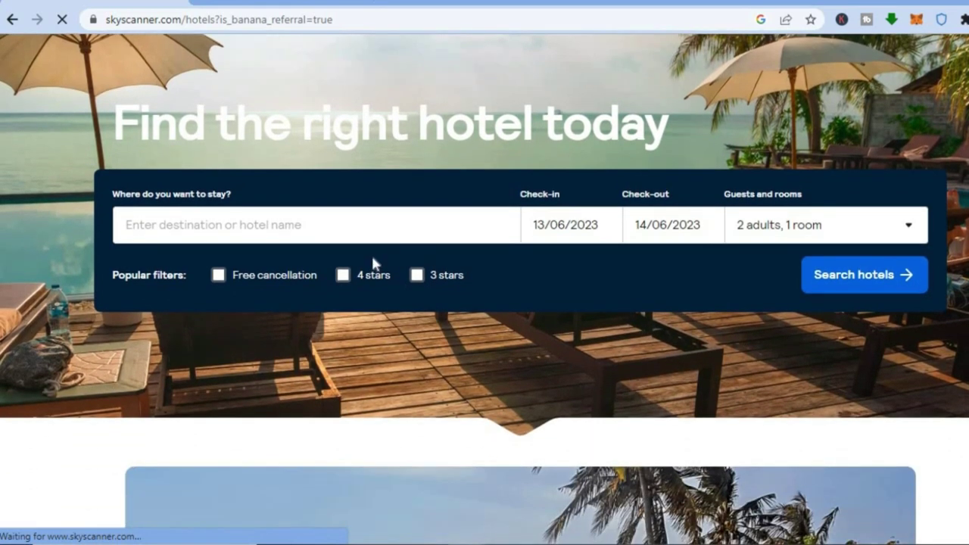
pyautogui.click(270, 231)
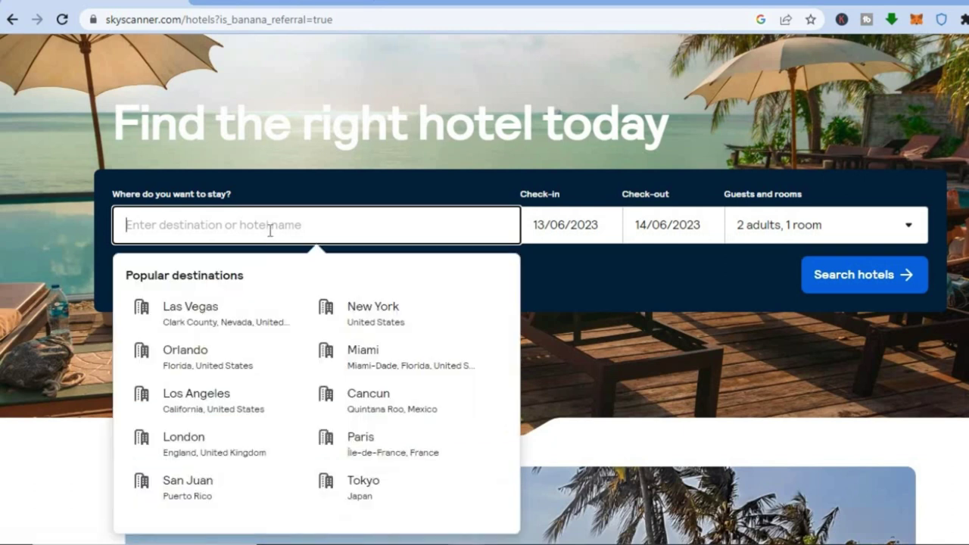
pyautogui.click(179, 325)
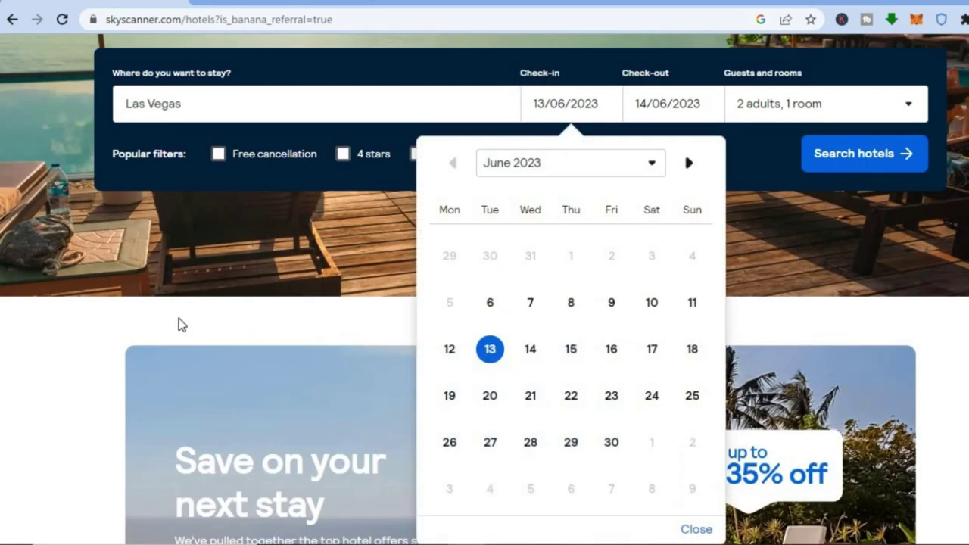
# Set the stay to 23–30 June for 1 adult and run the hotel search.
pyautogui.click(612, 397)
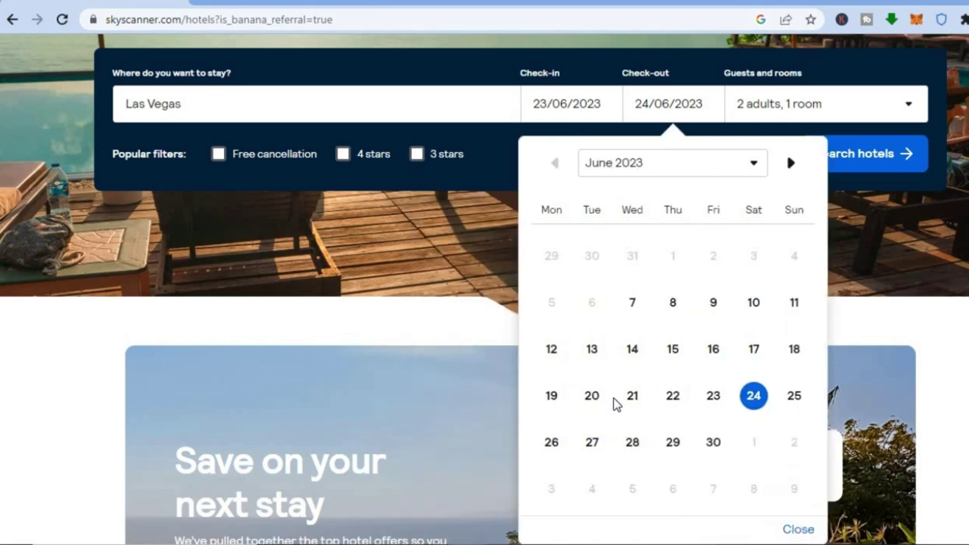
pyautogui.click(715, 441)
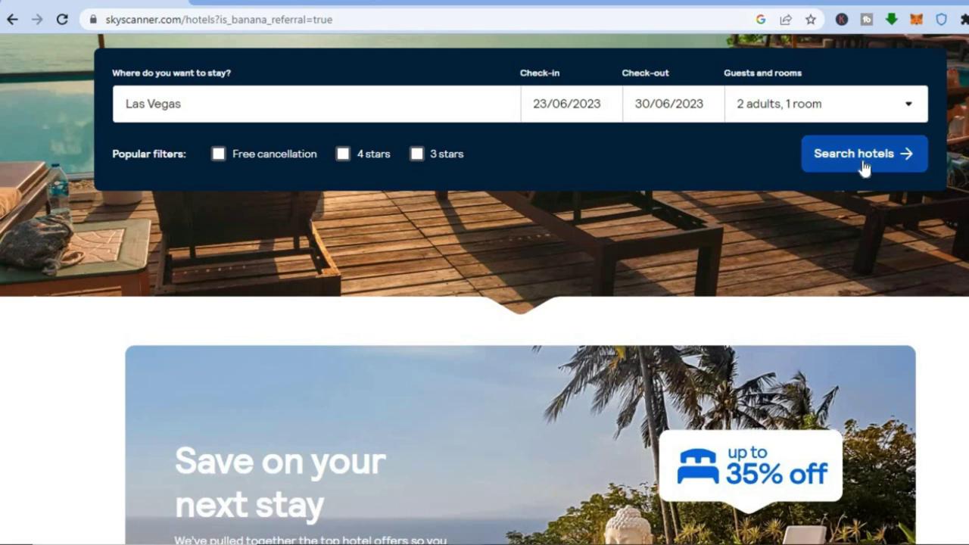
pyautogui.click(777, 106)
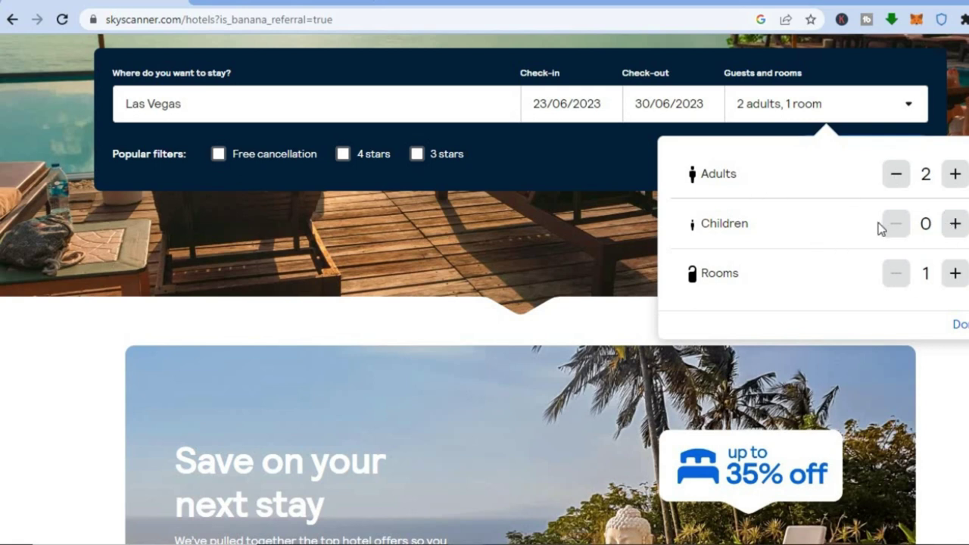
pyautogui.click(897, 175)
pyautogui.click(533, 237)
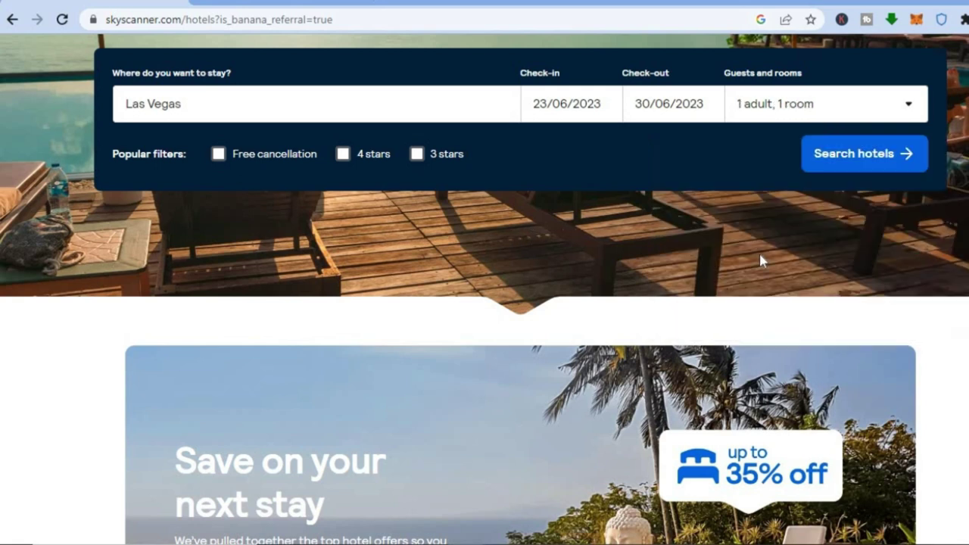
pyautogui.click(858, 157)
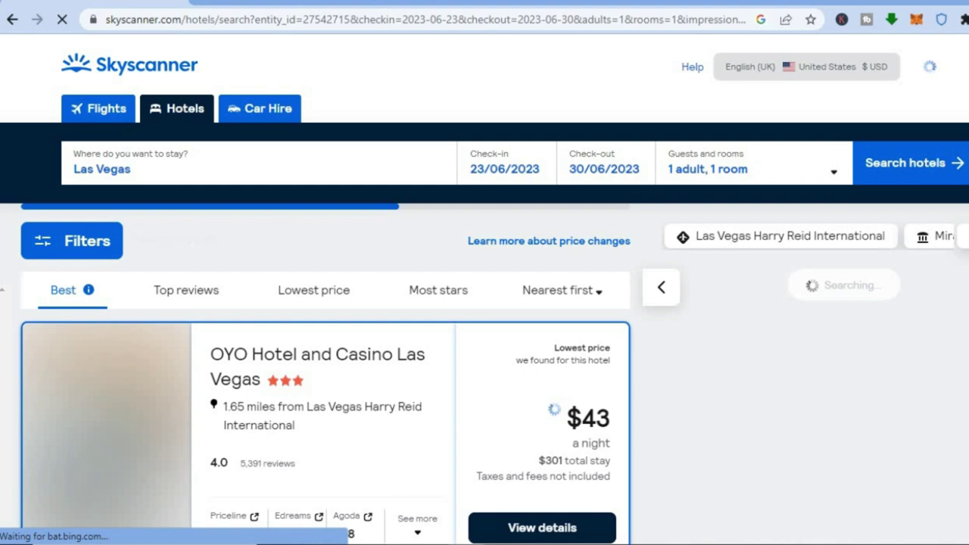
# Browse OYO's photos and compare Las Vegas hotel prices, OYO at $40 and Silver Sevens at $35.
pyautogui.scroll(-2, 692, 293)
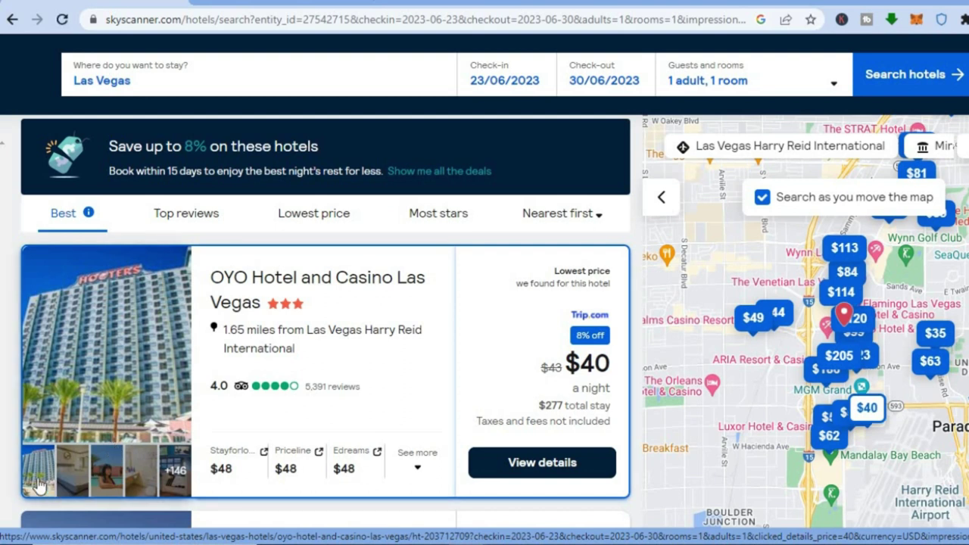
pyautogui.click(132, 478)
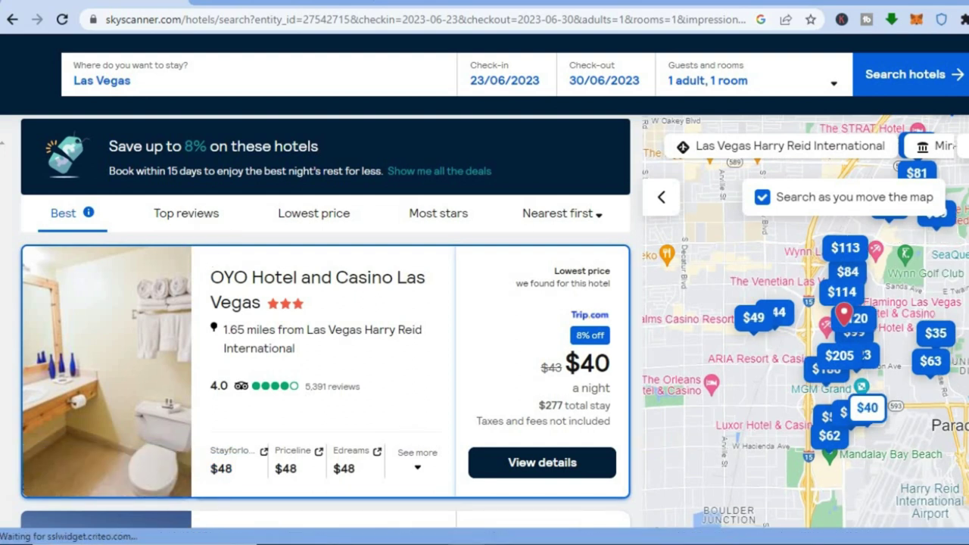
pyautogui.scroll(-5, 325, 321)
pyautogui.scroll(-6, 325, 321)
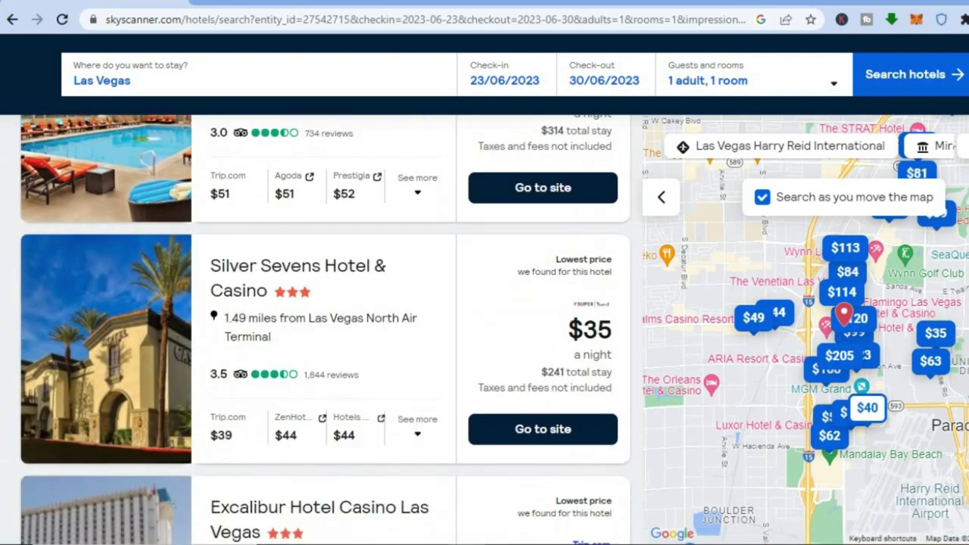
pyautogui.scroll(-1, 480, 268)
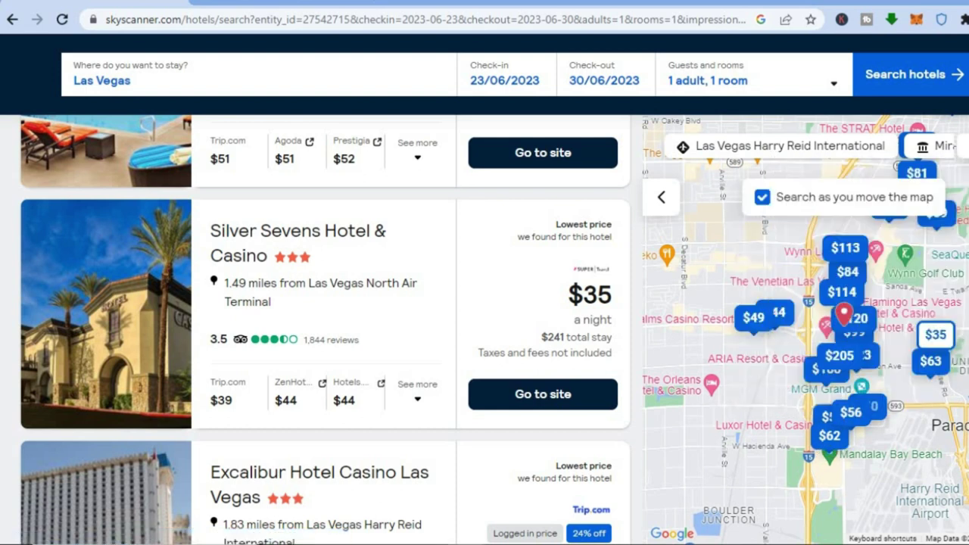
pyautogui.scroll(-7, 326, 329)
pyautogui.scroll(4, 325, 329)
pyautogui.scroll(6, 325, 330)
pyautogui.scroll(-2, 325, 330)
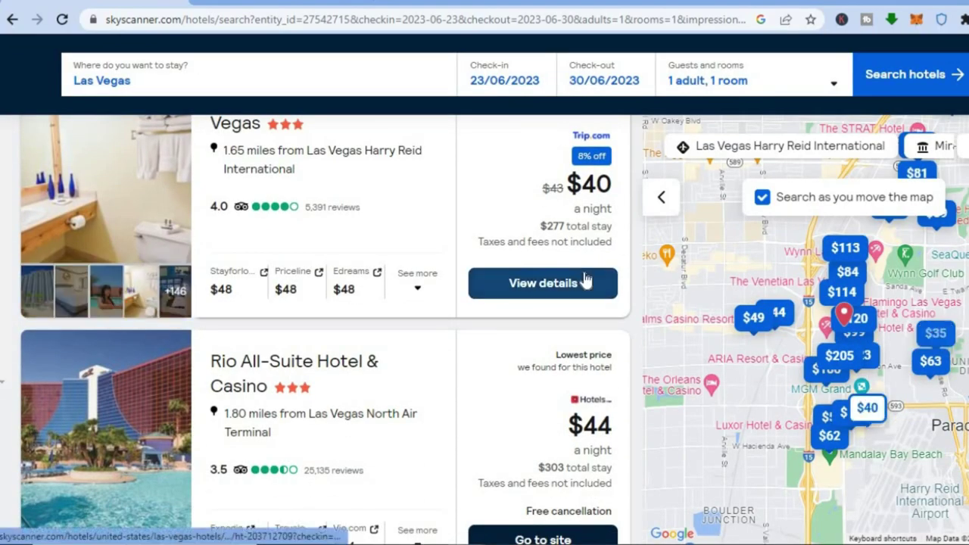
# Open OYO Hotel and Casino's deals page and look through its reviews.
pyautogui.click(583, 281)
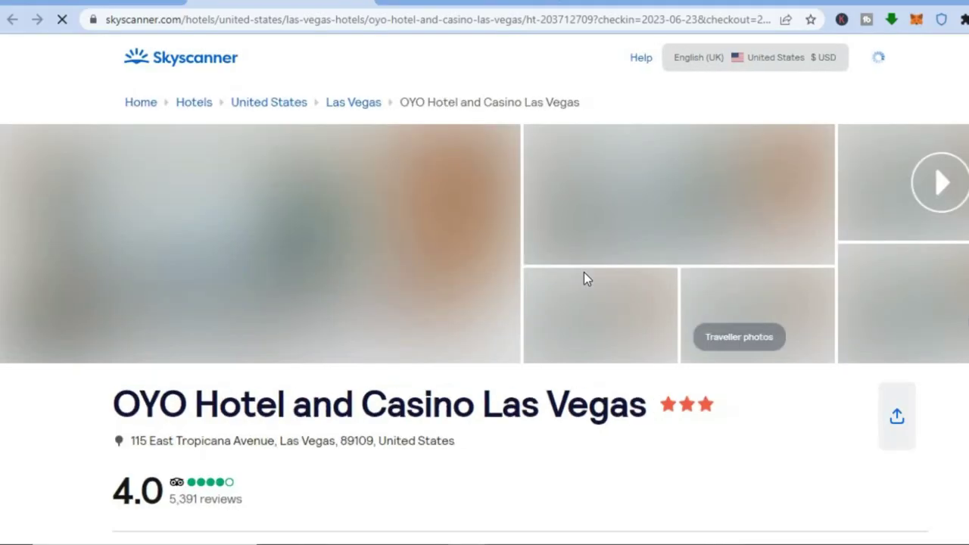
pyautogui.scroll(-5, 584, 279)
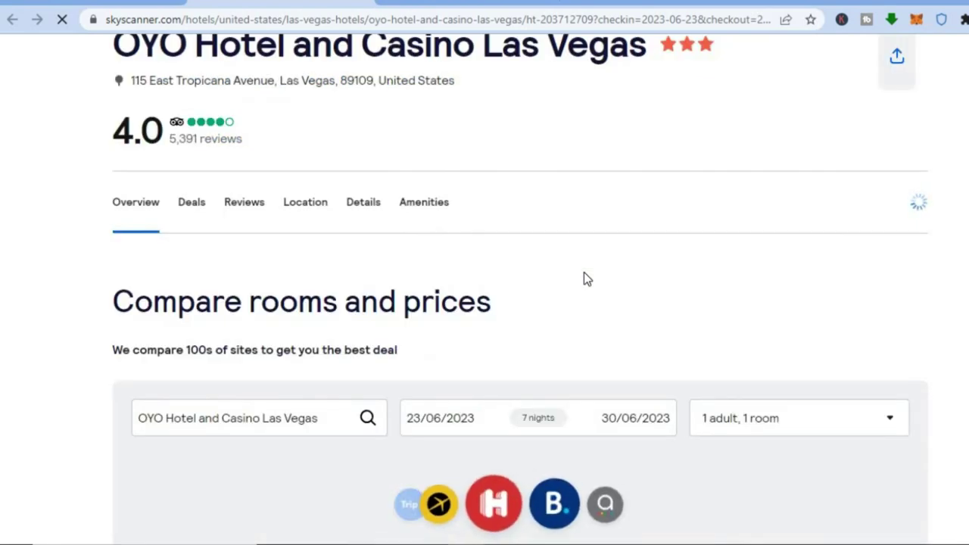
pyautogui.scroll(5, 584, 280)
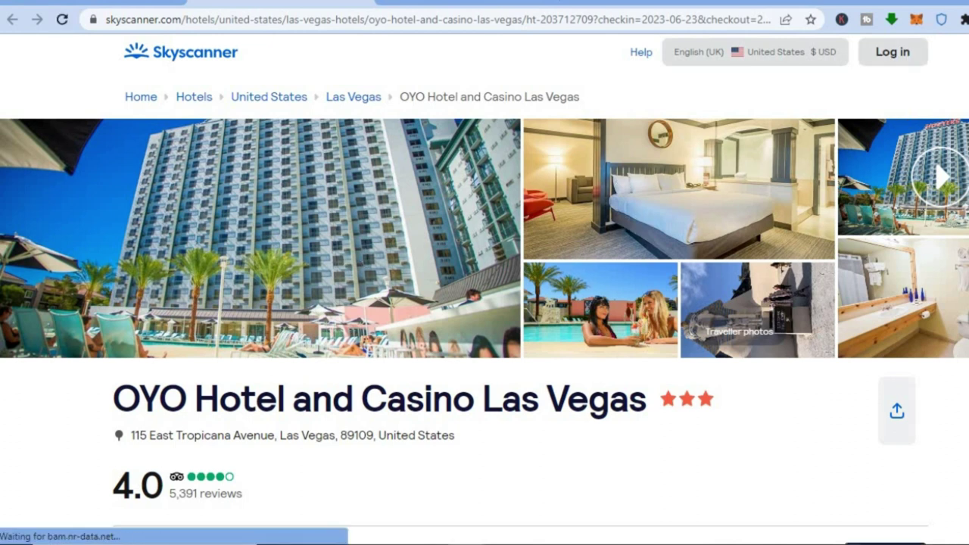
pyautogui.scroll(-5, 484, 303)
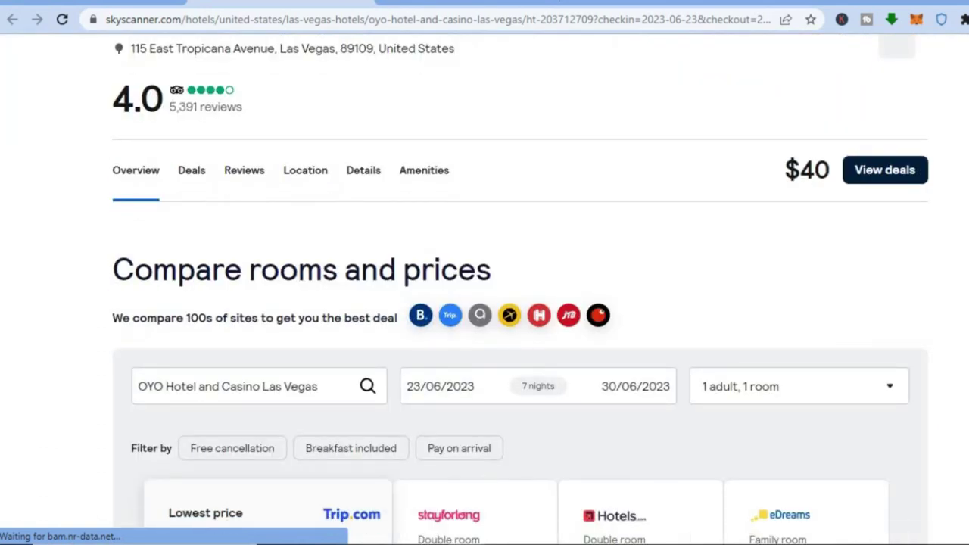
pyautogui.scroll(-4, 485, 303)
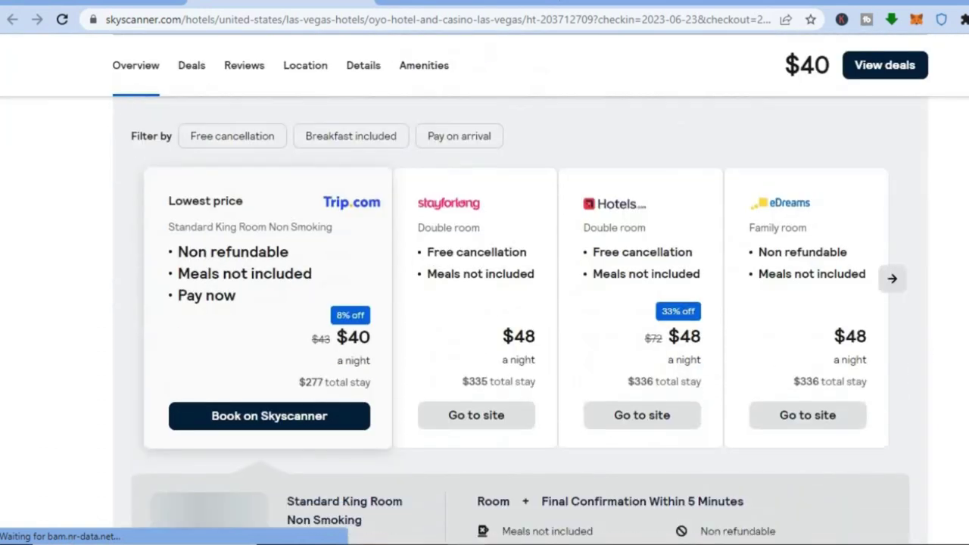
pyautogui.scroll(4, 485, 303)
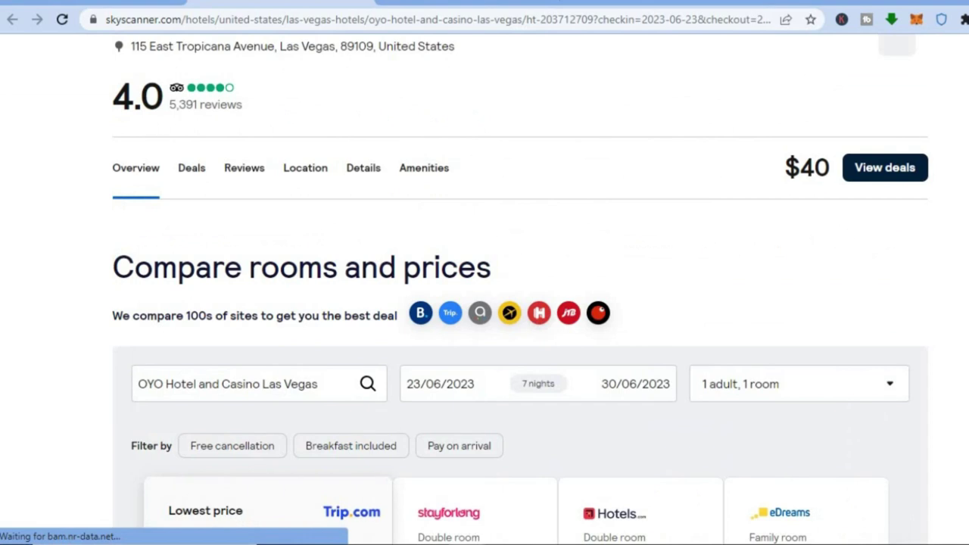
pyautogui.scroll(-10, 485, 302)
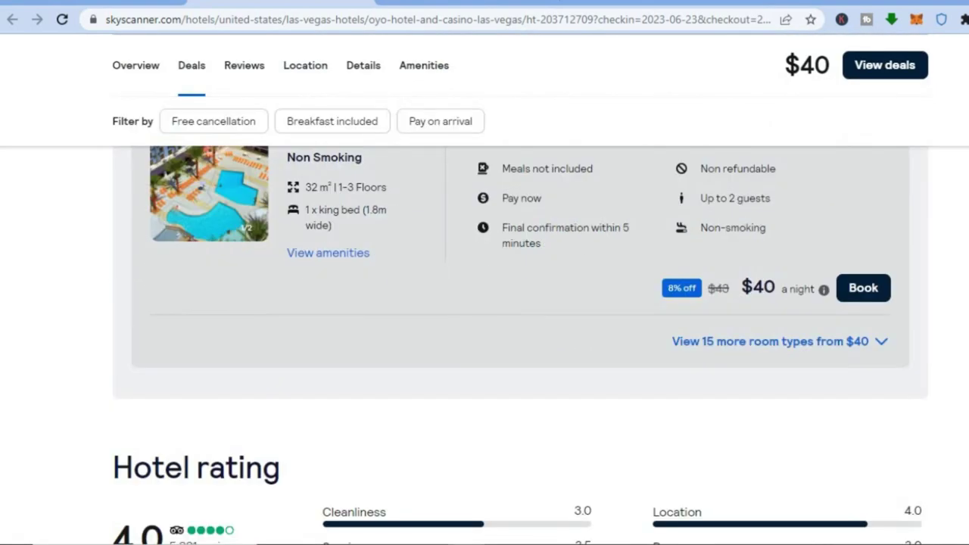
pyautogui.scroll(-4, 485, 303)
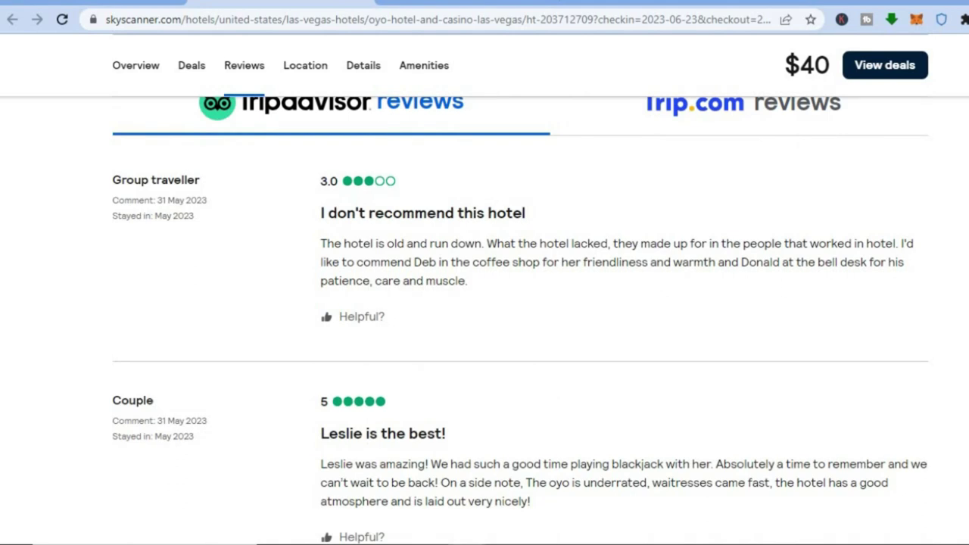
pyautogui.scroll(-1, 484, 303)
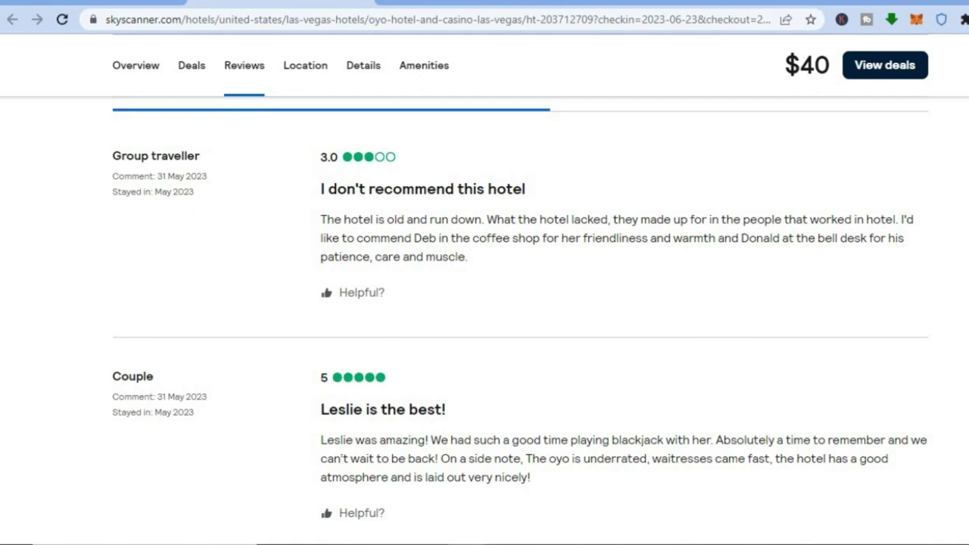
# Return to Compare rooms and prices and expand the $40 Trip.com lowest-price room details.
pyautogui.scroll(10, 484, 303)
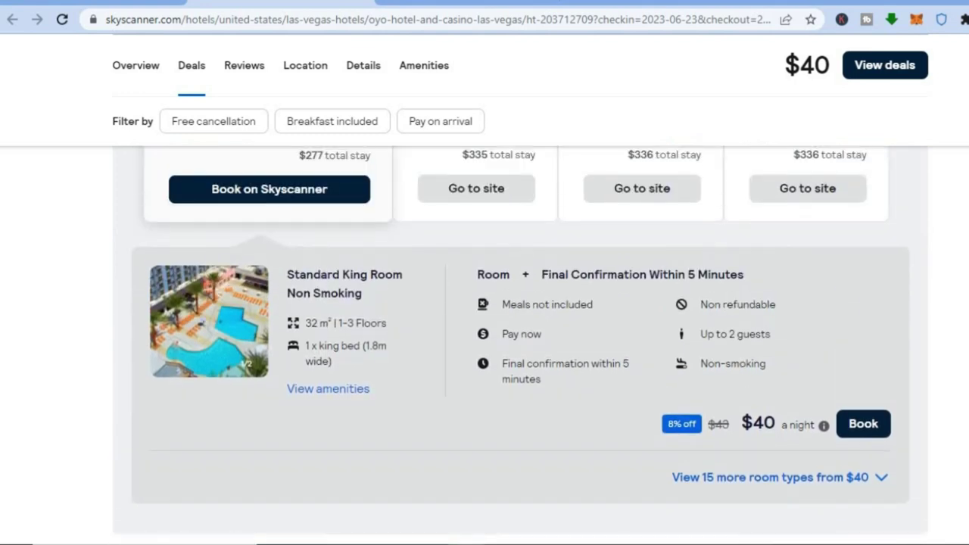
pyautogui.scroll(10, 485, 303)
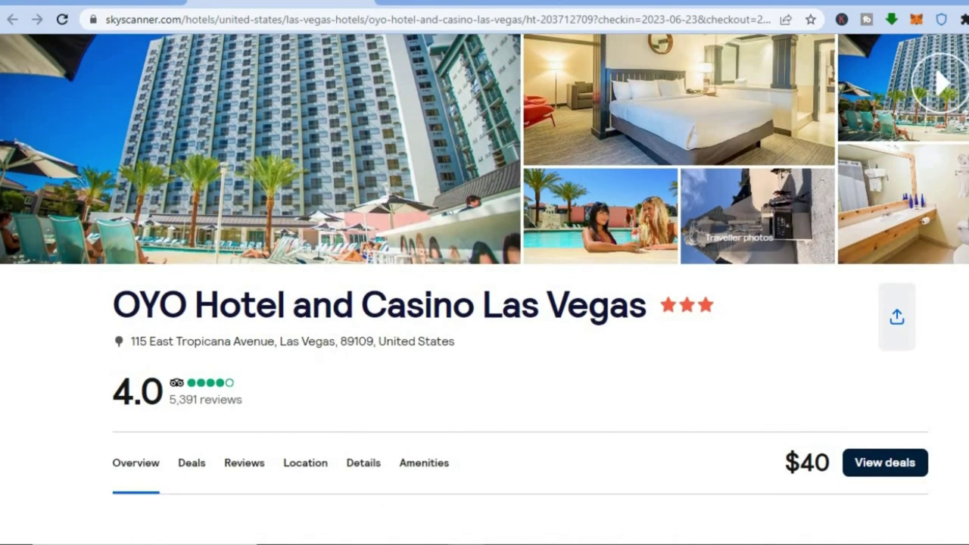
pyautogui.scroll(-6, 485, 303)
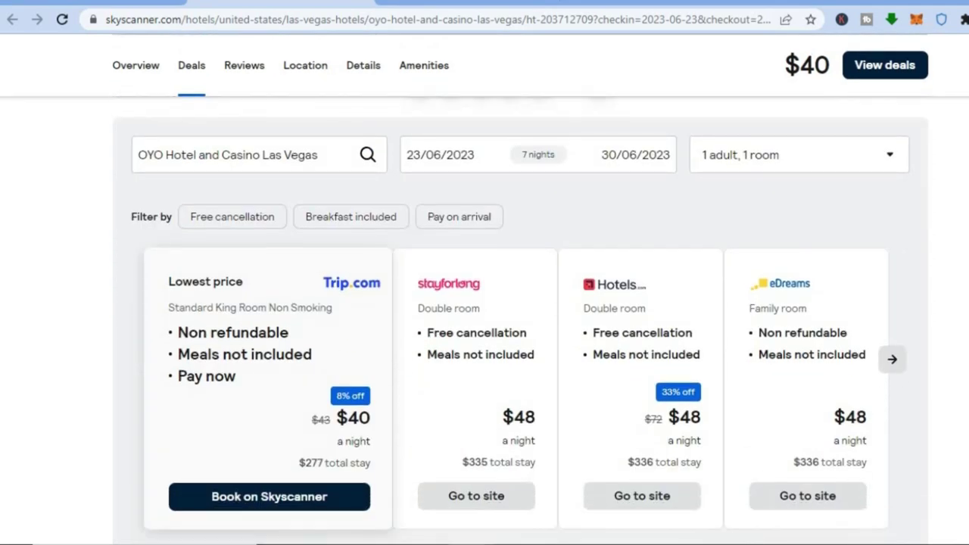
pyautogui.scroll(-2, 521, 321)
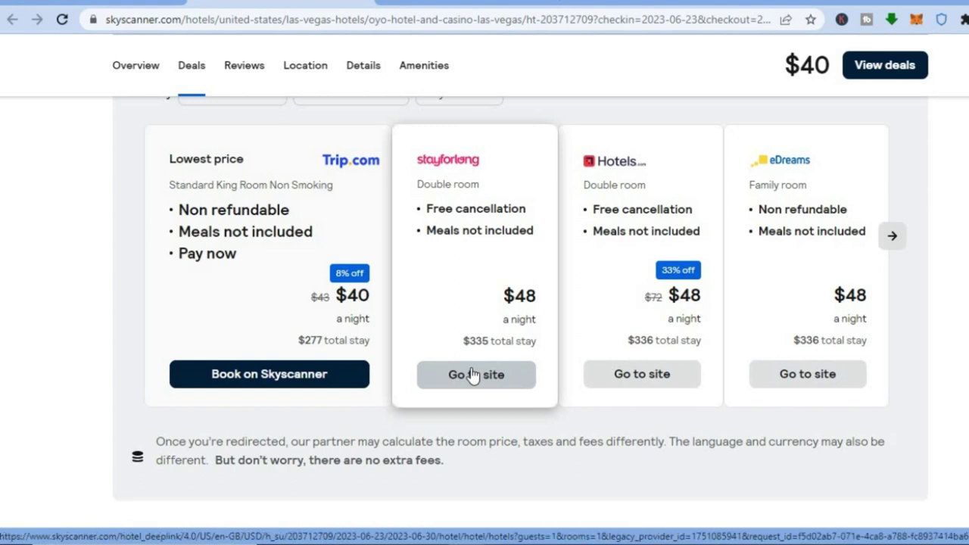
pyautogui.click(336, 277)
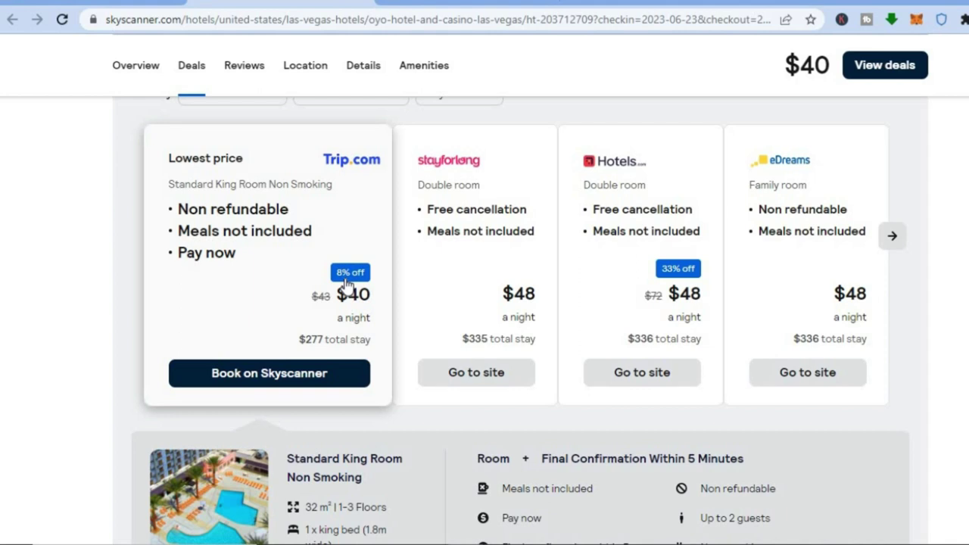
# Try booking the $40 Trip.com room, then search for a new room since it's unavailable.
pyautogui.click(335, 378)
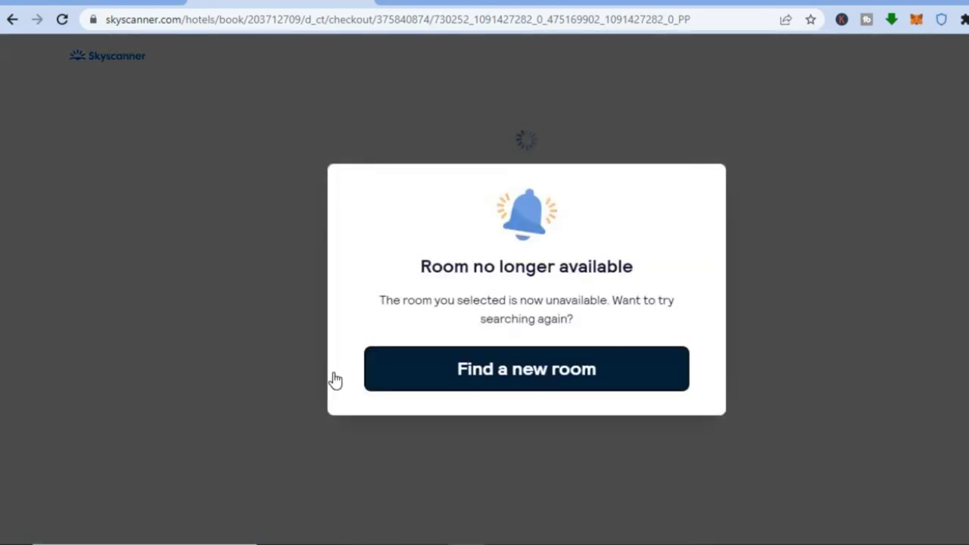
pyautogui.click(512, 378)
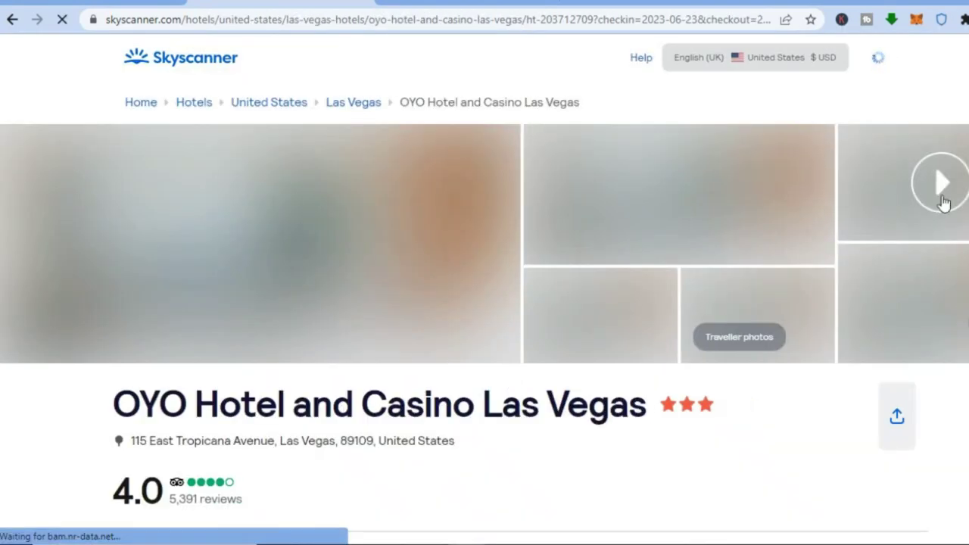
# Go to the $28 Super Travel deal site from the refreshed OYO deal cards.
pyautogui.scroll(-2, 485, 273)
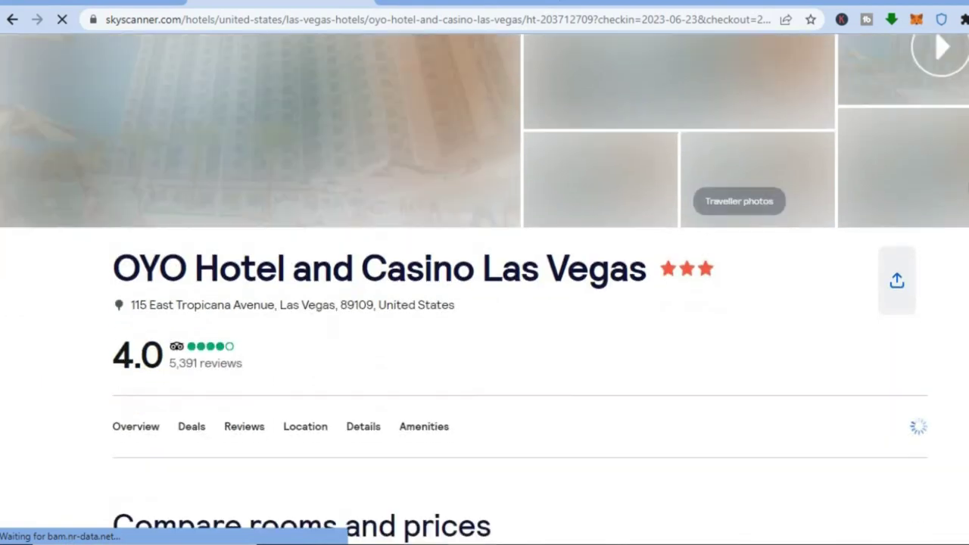
pyautogui.scroll(-6, 485, 288)
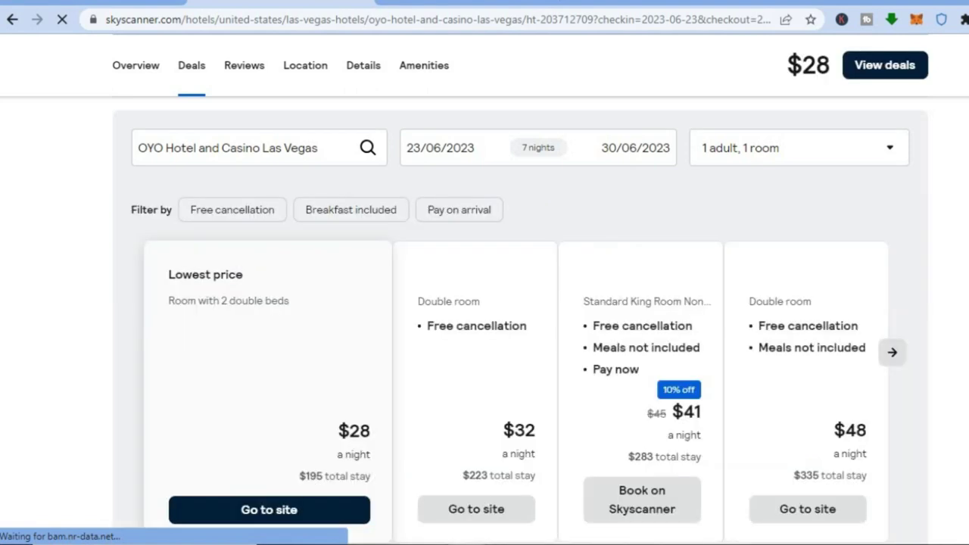
pyautogui.scroll(-4, 485, 319)
pyautogui.scroll(4, 485, 318)
pyautogui.scroll(-2, 484, 318)
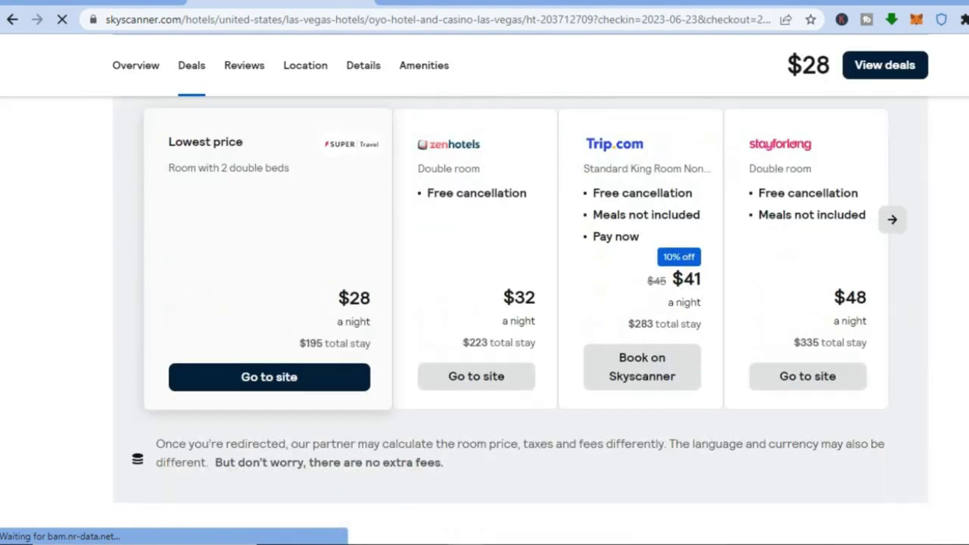
pyautogui.scroll(-1, 265, 353)
pyautogui.click(266, 317)
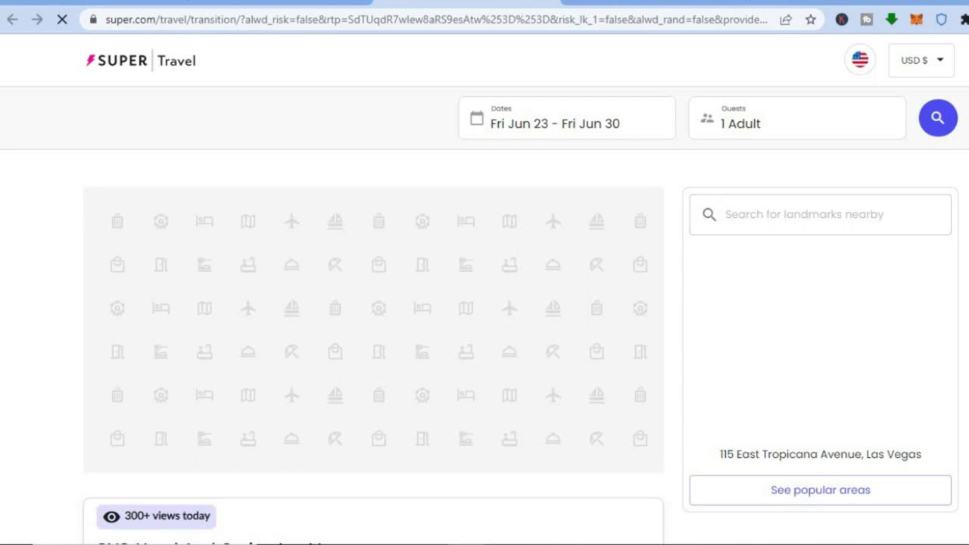
# Review SuperTravel's OYO rooms from $28 a night and amenities, then return to Skyscanner's deals.
pyautogui.scroll(-3, 373, 303)
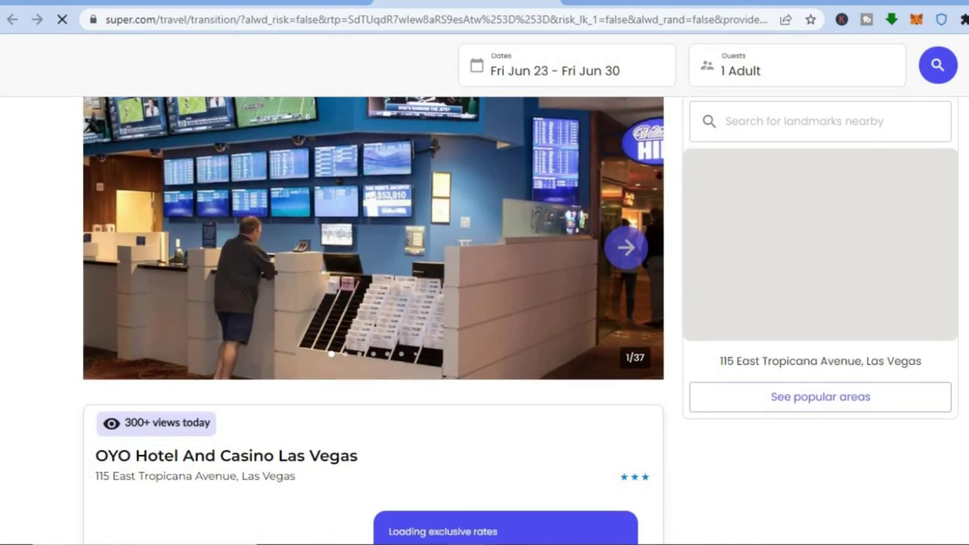
pyautogui.scroll(-4, 373, 319)
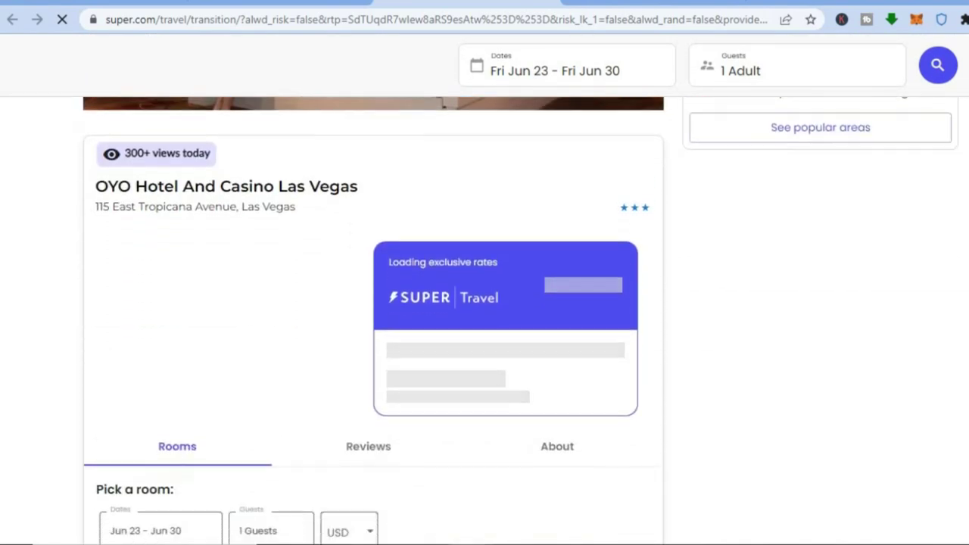
pyautogui.scroll(-3, 373, 318)
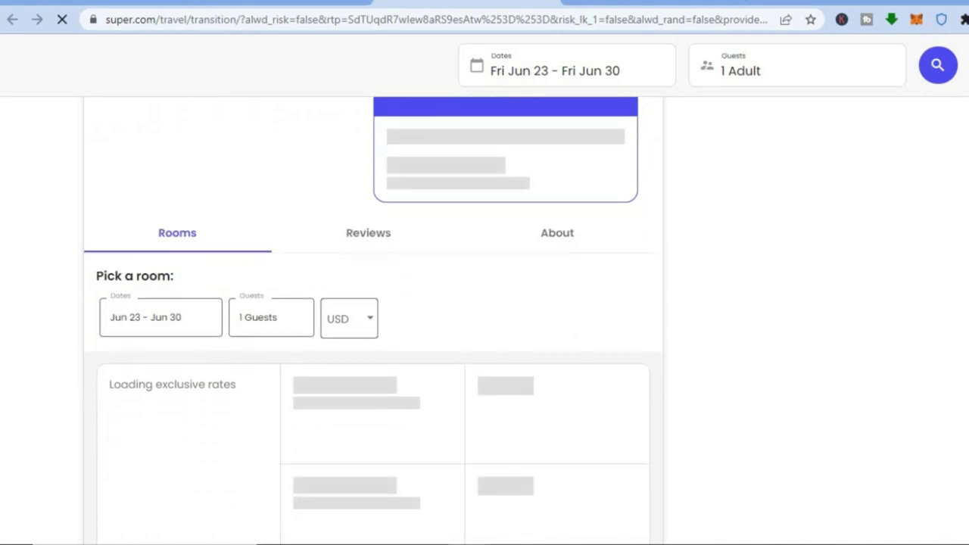
pyautogui.scroll(-1, 374, 318)
pyautogui.scroll(-3, 373, 318)
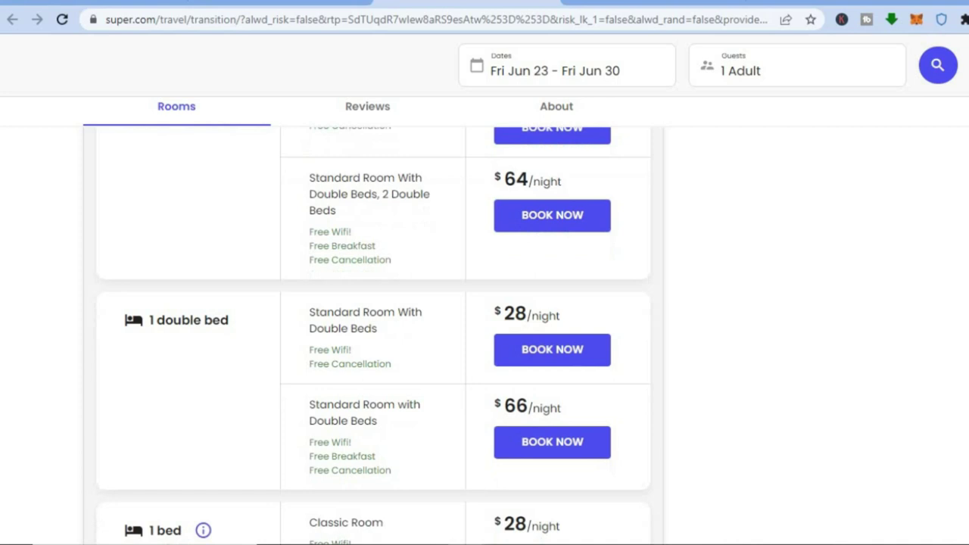
pyautogui.scroll(-5, 373, 318)
pyautogui.scroll(-1, 373, 318)
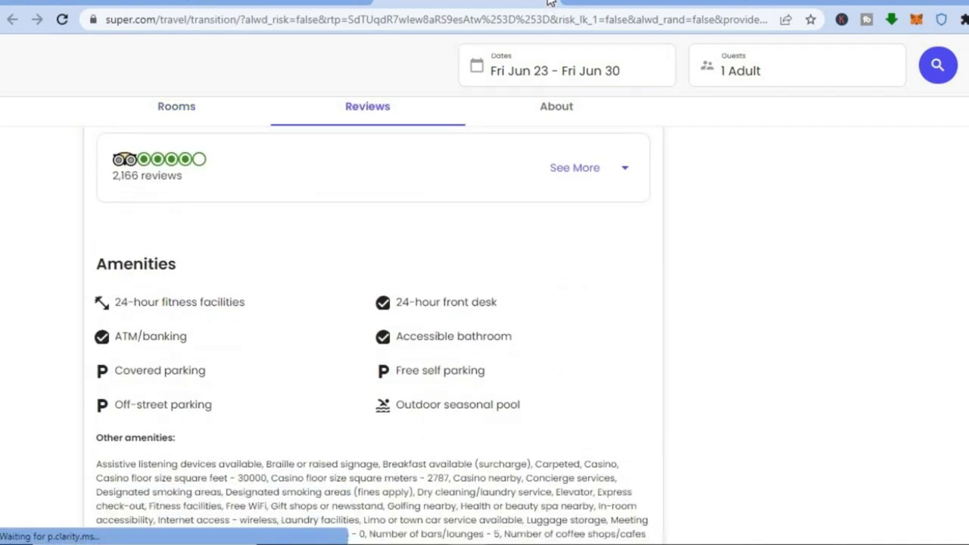
pyautogui.click(361, 4)
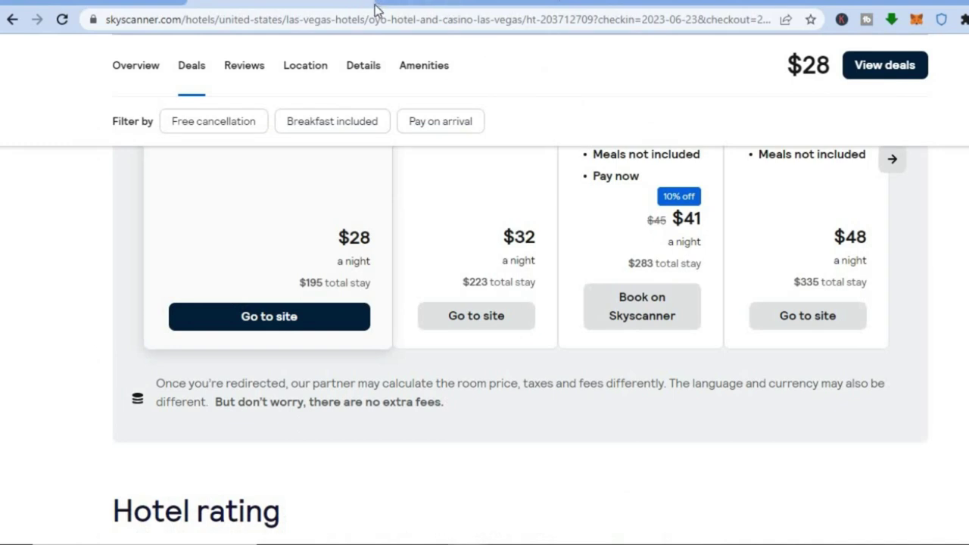
# Return to the Skyscanner Las Vegas hotel results for 23–30 June, top of the list.
pyautogui.click(409, 4)
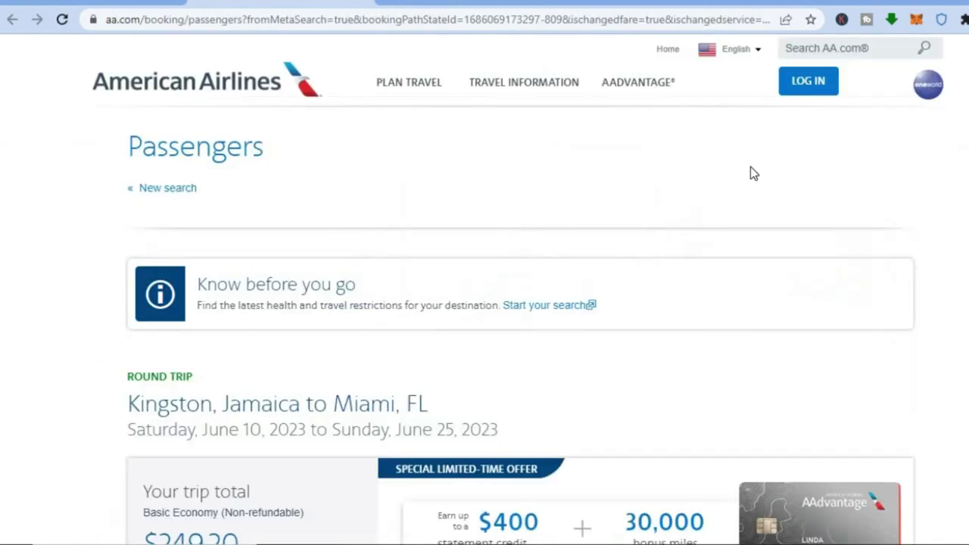
pyautogui.click(99, 3)
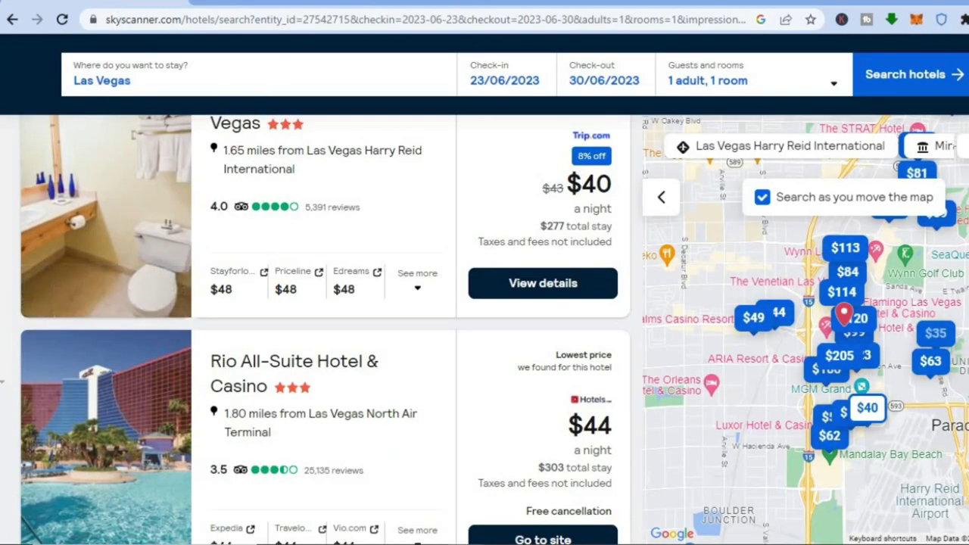
pyautogui.scroll(4, 326, 341)
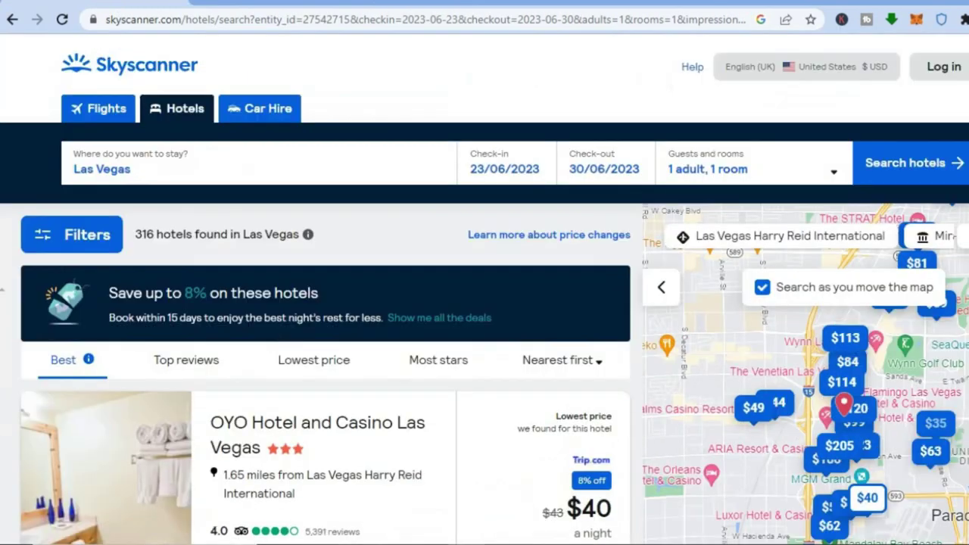
# Go to the Skyscanner home page and start a car hire search.
pyautogui.click(128, 69)
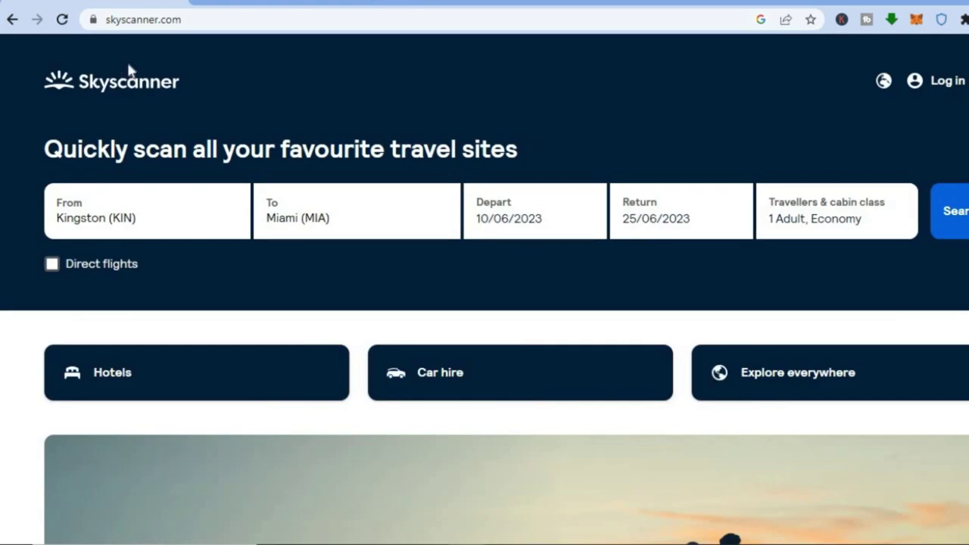
pyautogui.click(455, 374)
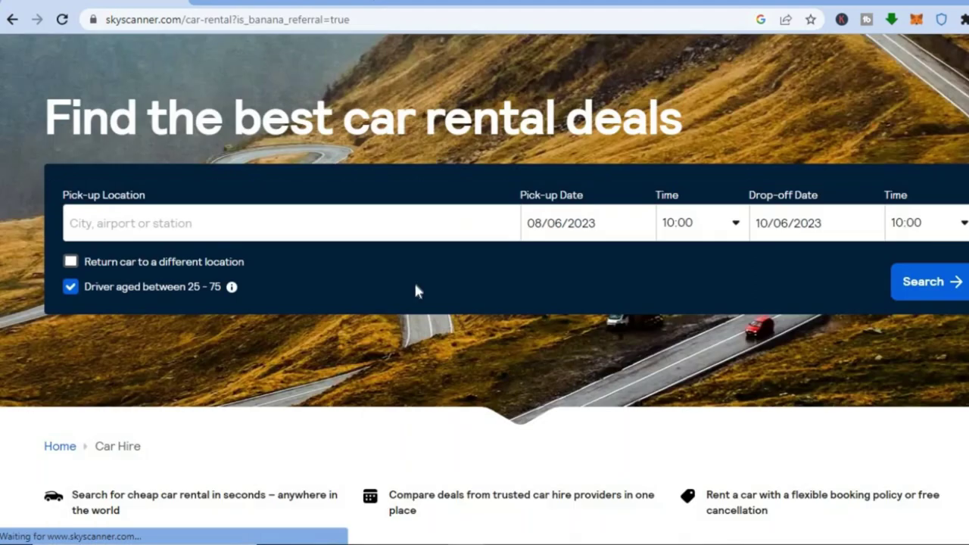
# Choose Miami International (MIA) as the car pick-up location for 08/06/2023–10/06/2023.
pyautogui.click(292, 229)
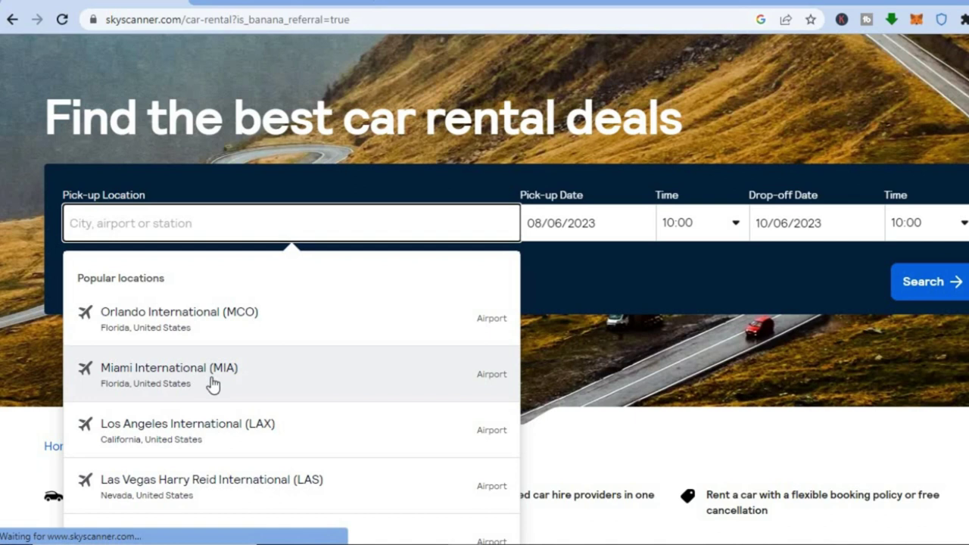
pyautogui.click(182, 379)
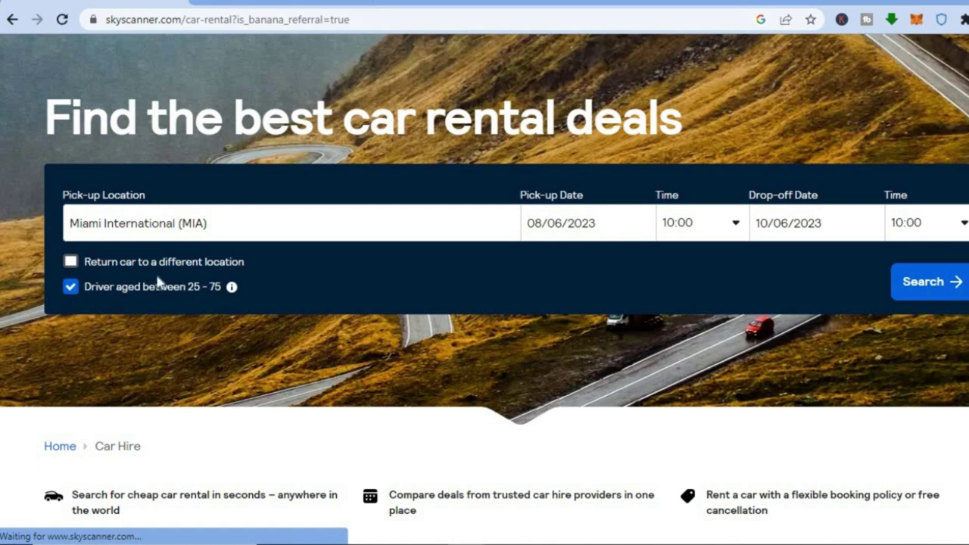
pyautogui.moveTo(232, 289)
pyautogui.click(929, 286)
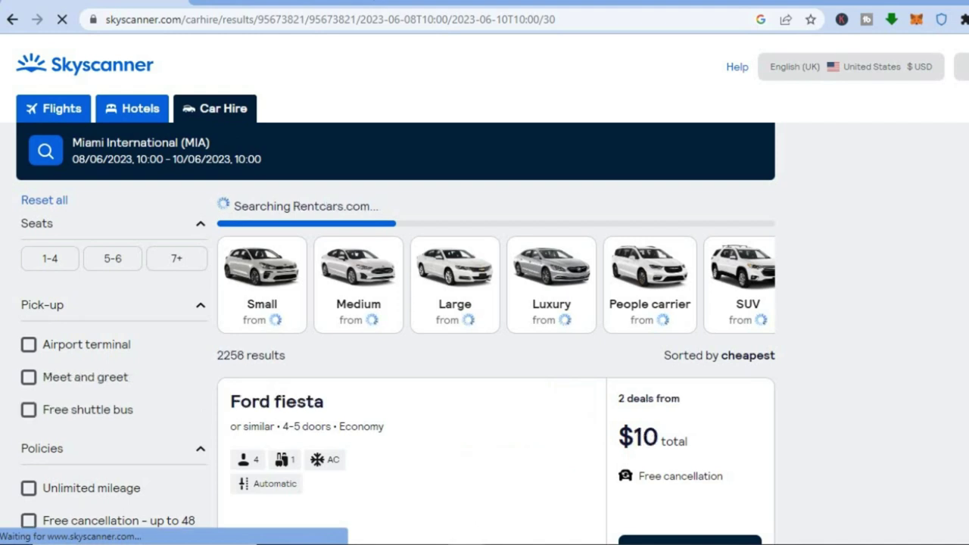
pyautogui.scroll(-1, 485, 303)
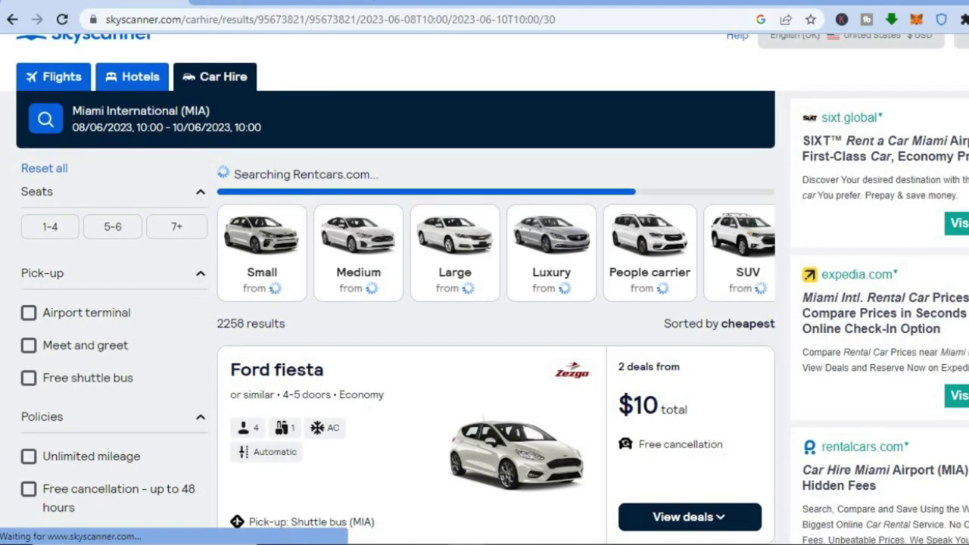
pyautogui.scroll(-3, 485, 303)
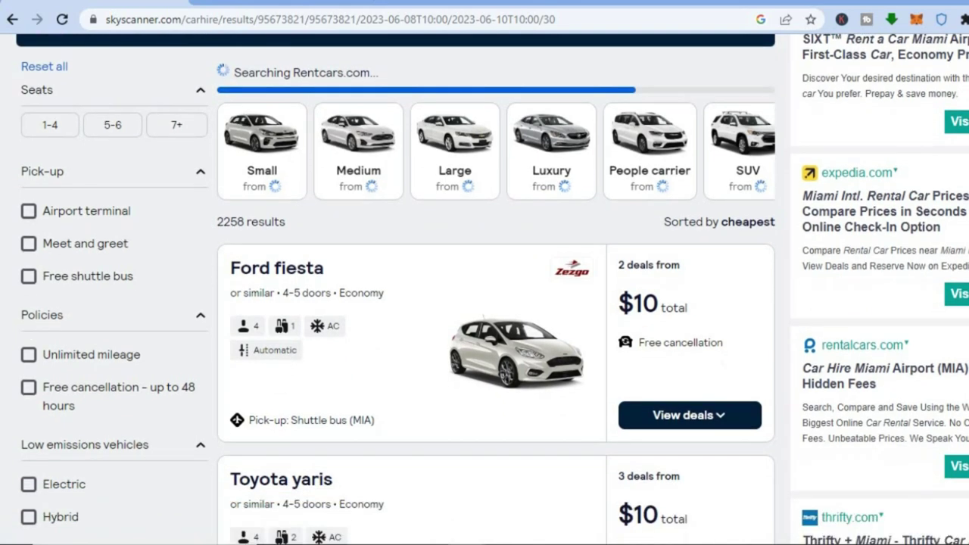
pyautogui.scroll(-2, 485, 303)
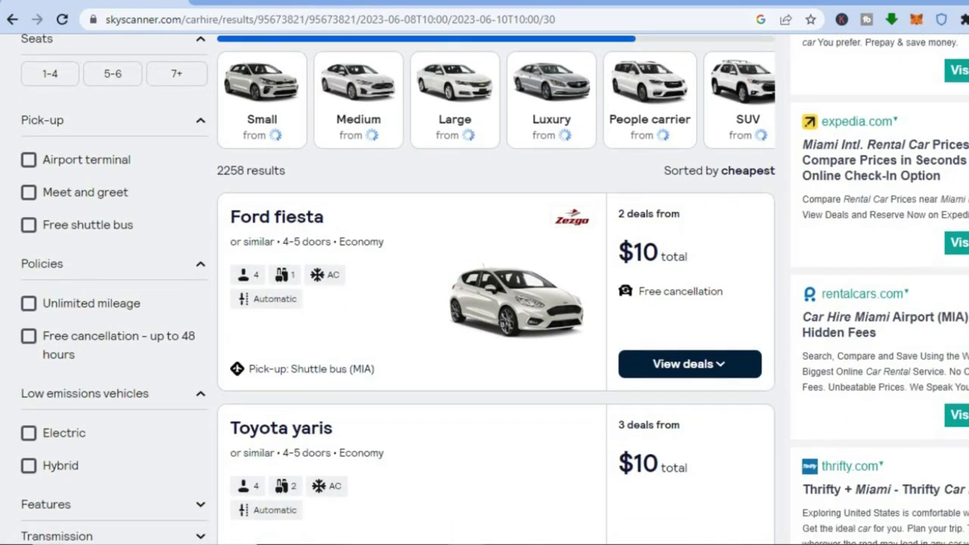
pyautogui.scroll(-2, 485, 303)
pyautogui.scroll(-1, 485, 303)
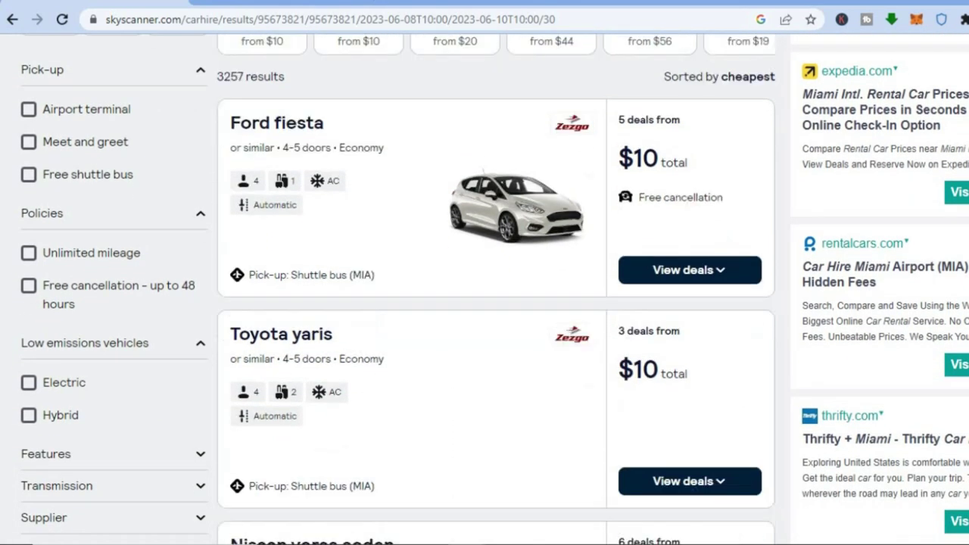
pyautogui.scroll(2, 378, 153)
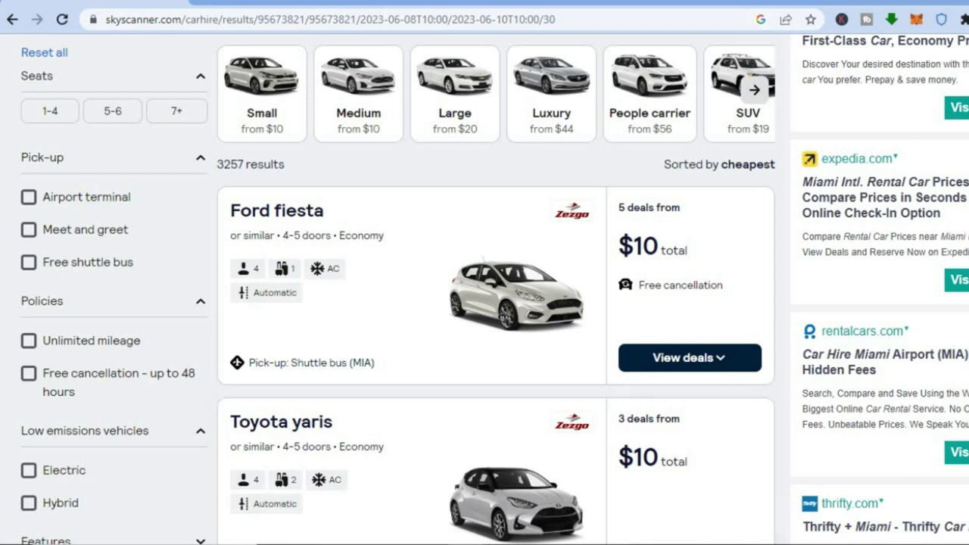
pyautogui.scroll(-3, 495, 289)
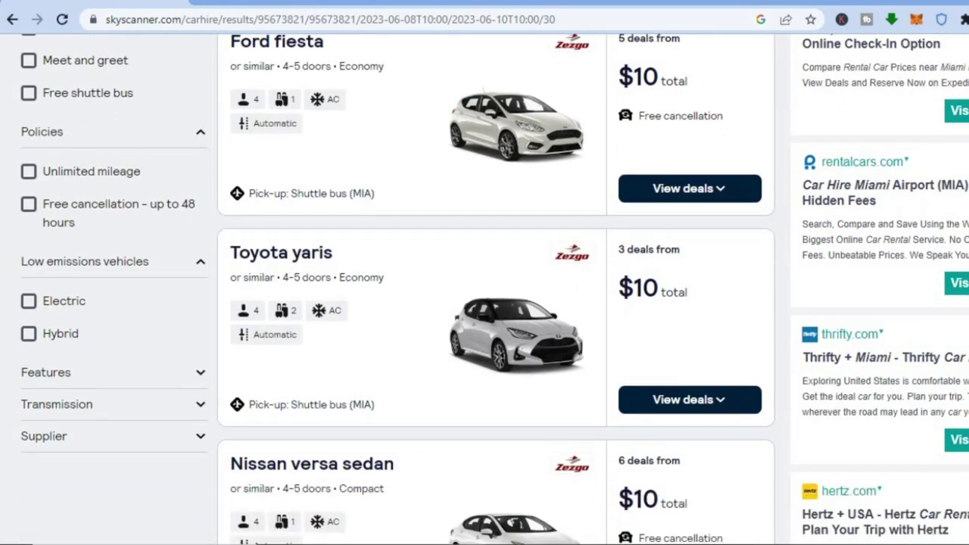
pyautogui.scroll(3, 494, 289)
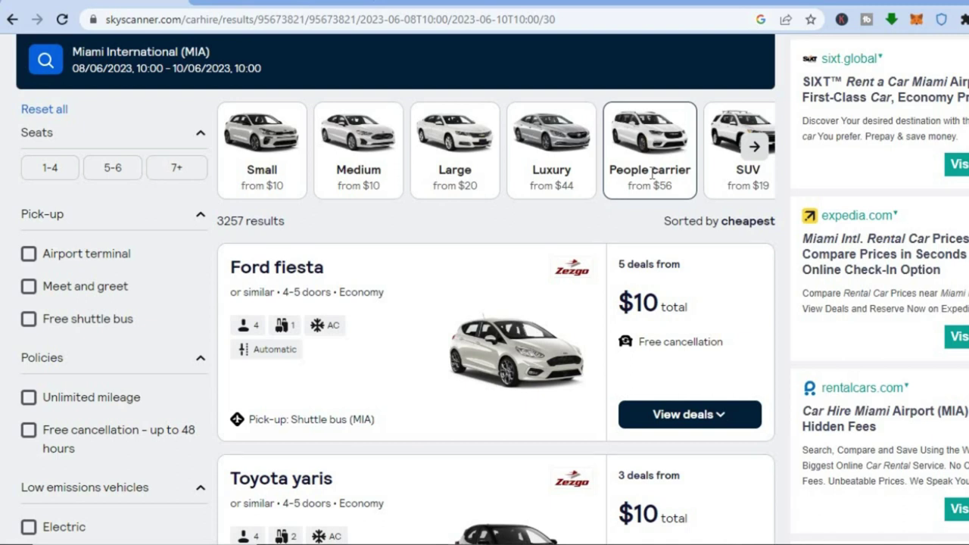
# Expand the Ford Fiesta's deals, with VIP Cars at $10 and Trip.com at $14 total.
pyautogui.click(755, 149)
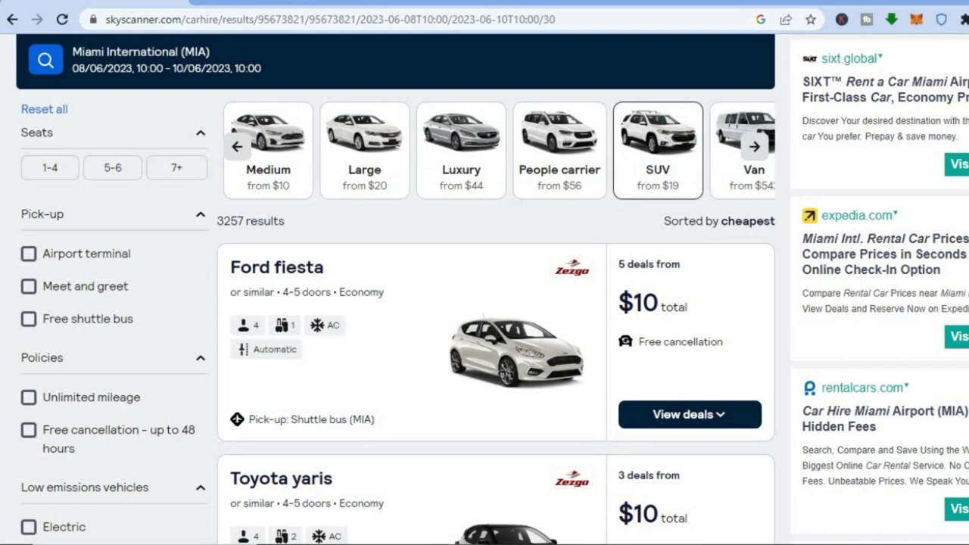
pyautogui.scroll(-3, 492, 303)
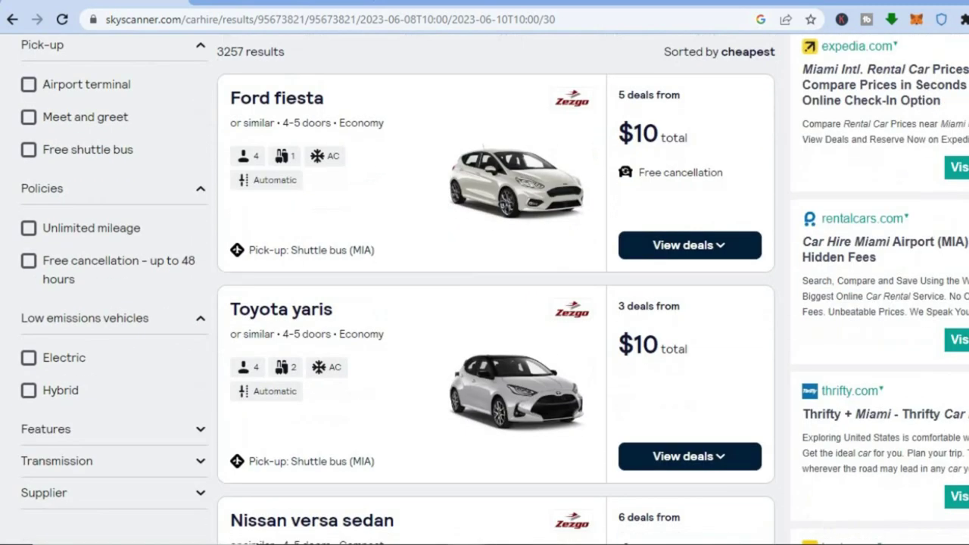
pyautogui.scroll(-5, 492, 302)
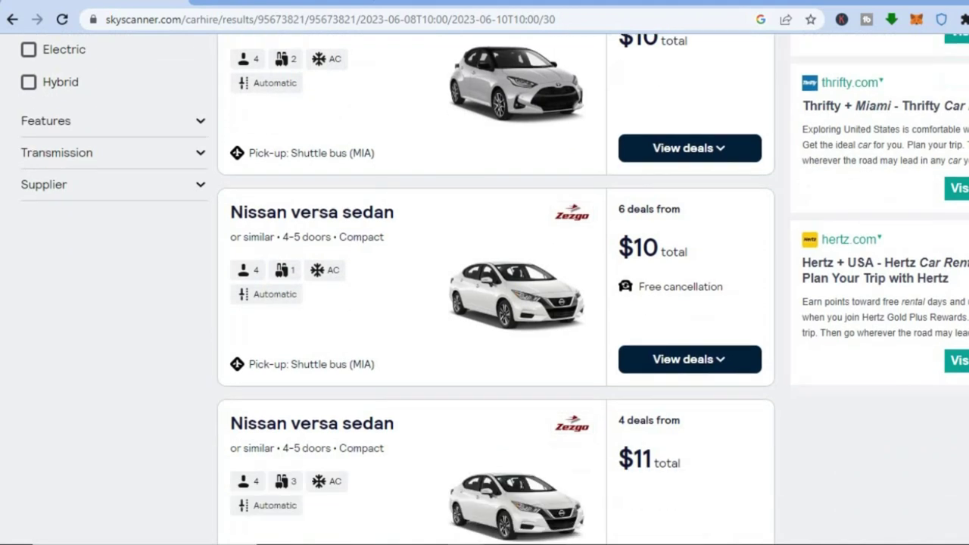
pyautogui.scroll(6, 692, 283)
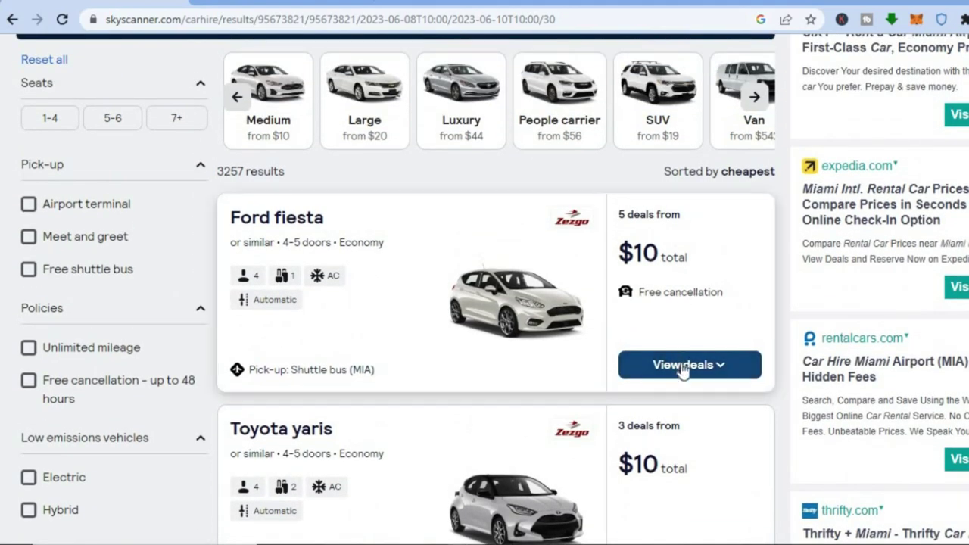
pyautogui.click(684, 367)
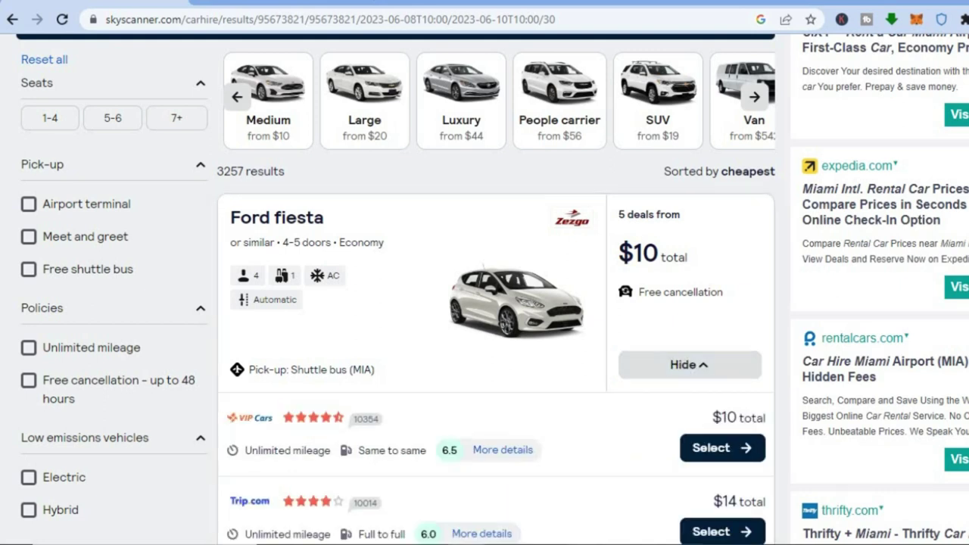
pyautogui.scroll(-4, 585, 201)
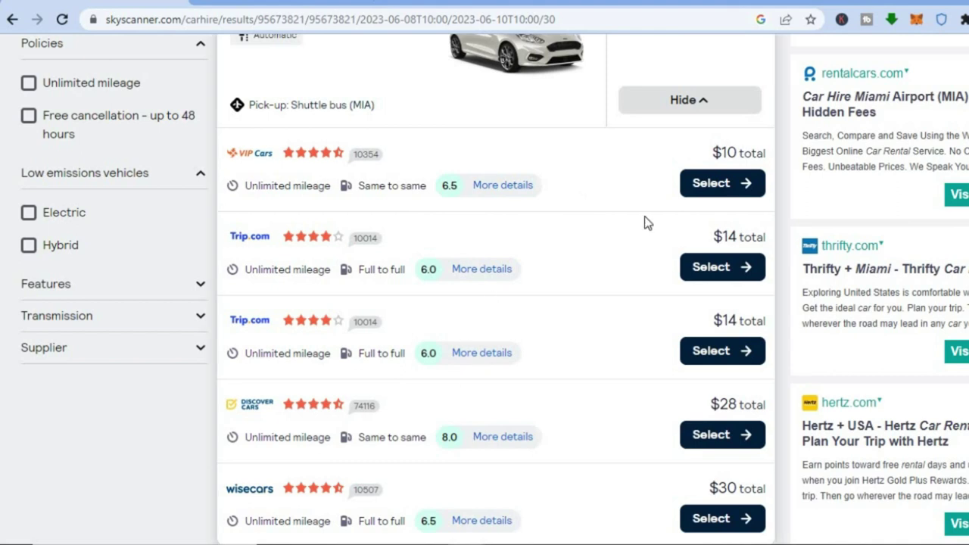
# Take the $10 VIP Cars deal and browse its 291 Miami Airport cars for June 8–10.
pyautogui.click(718, 190)
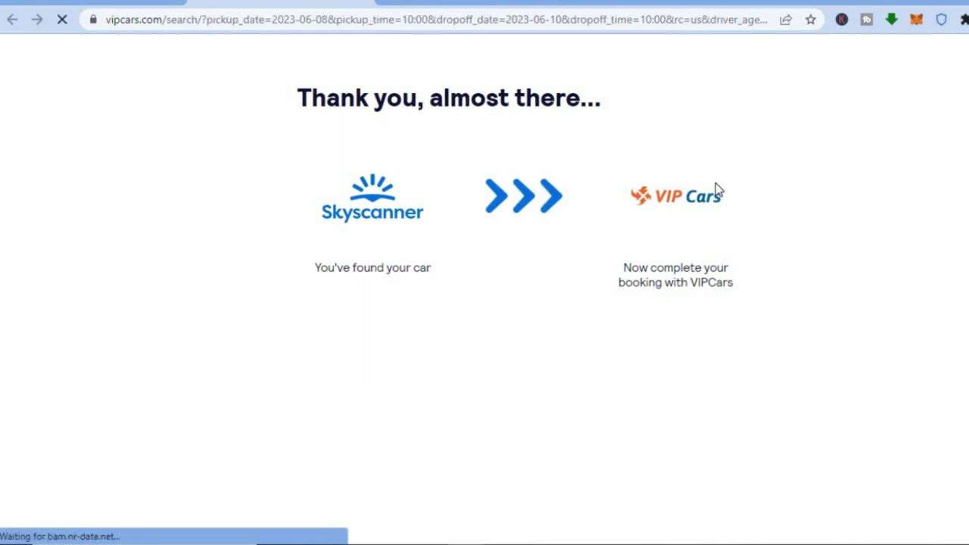
pyautogui.scroll(-1, 718, 191)
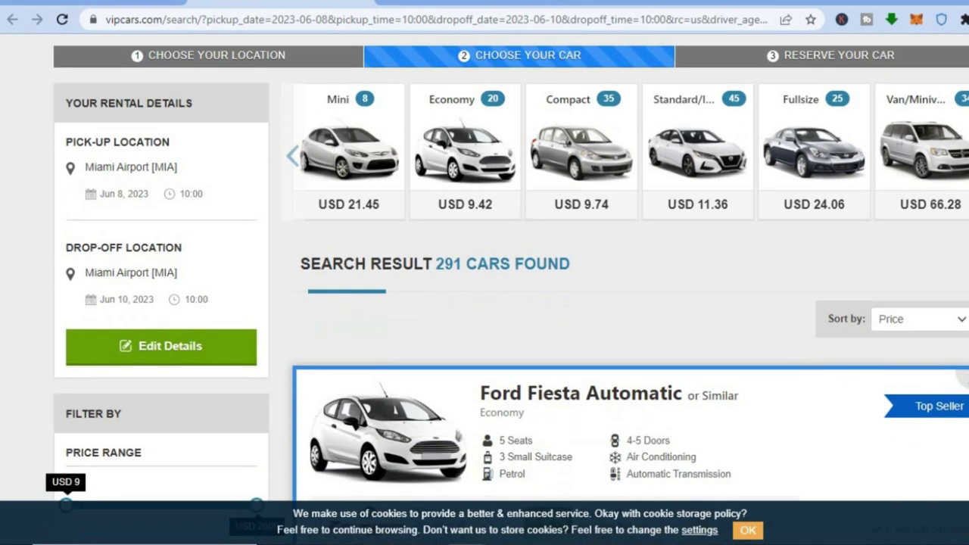
pyautogui.scroll(-8, 629, 288)
pyautogui.scroll(4, 629, 288)
pyautogui.scroll(-8, 629, 288)
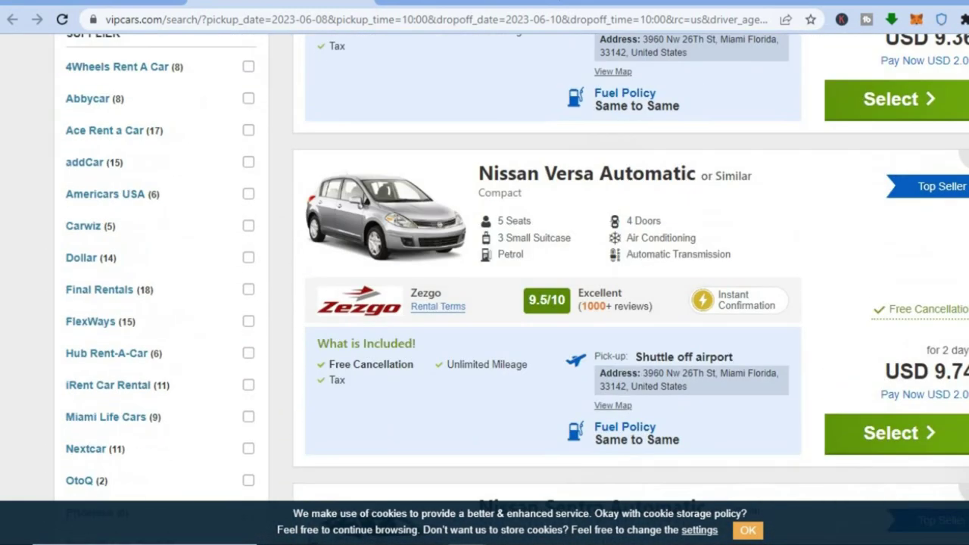
pyautogui.scroll(-2, 628, 288)
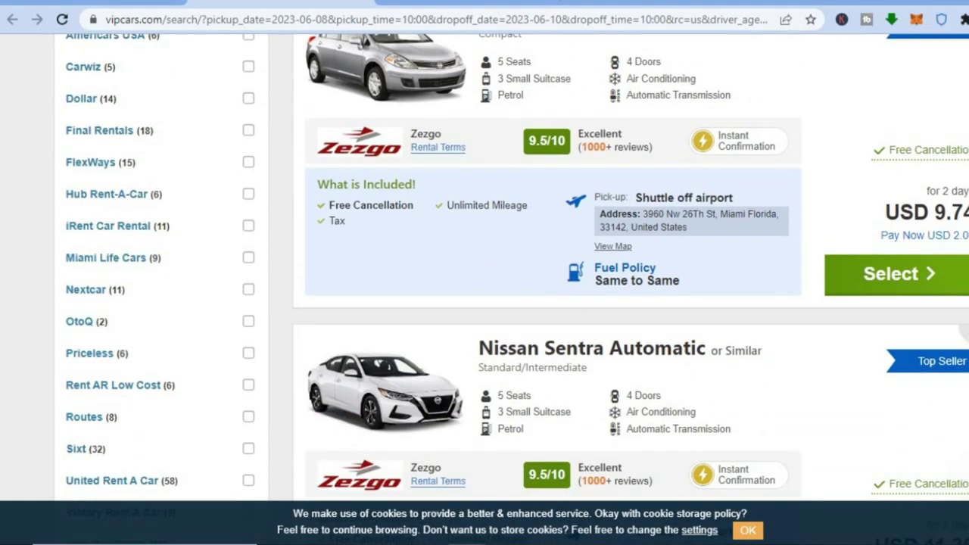
# Select the Supplier Choice Automatic car at USD 9.36 for 2 days.
pyautogui.scroll(-2, 629, 288)
pyautogui.scroll(3, 629, 288)
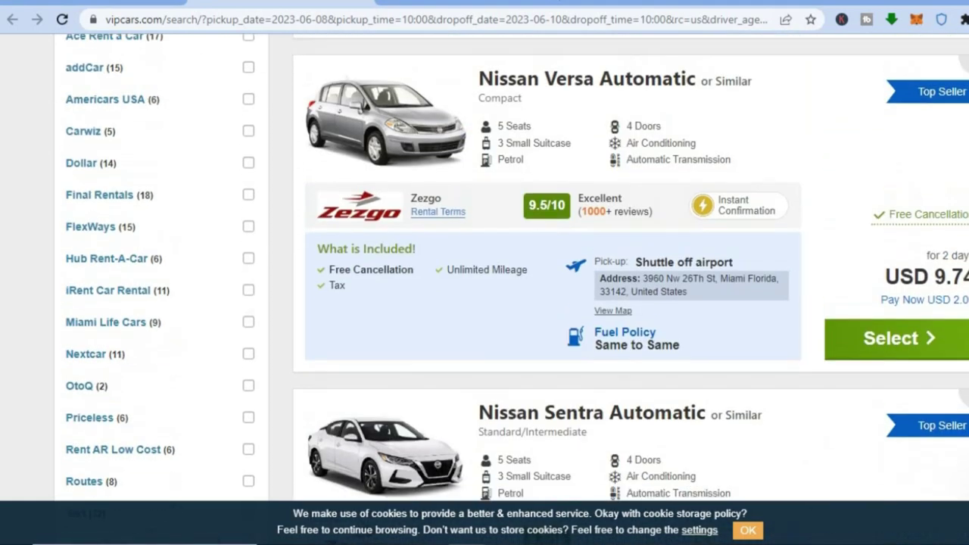
pyautogui.scroll(3, 628, 288)
pyautogui.scroll(2, 629, 288)
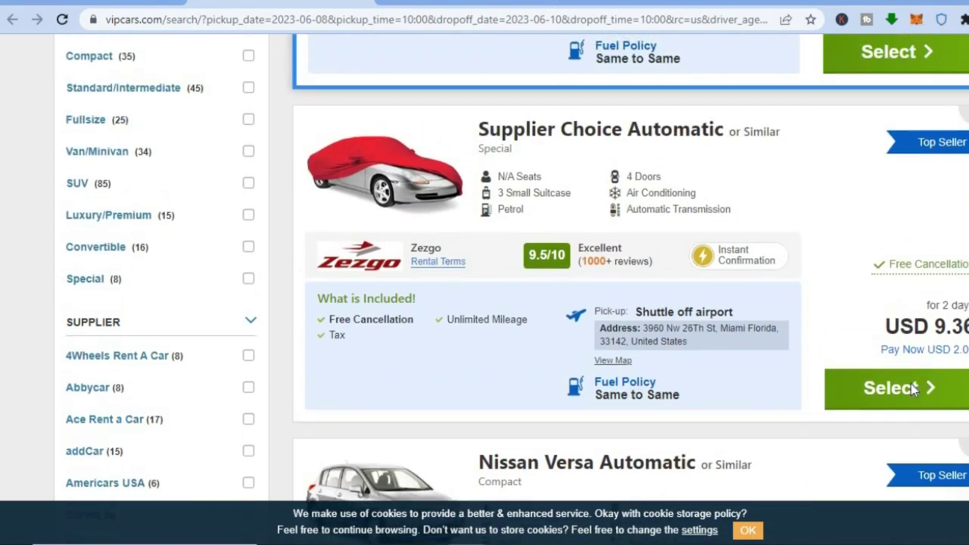
pyautogui.click(912, 387)
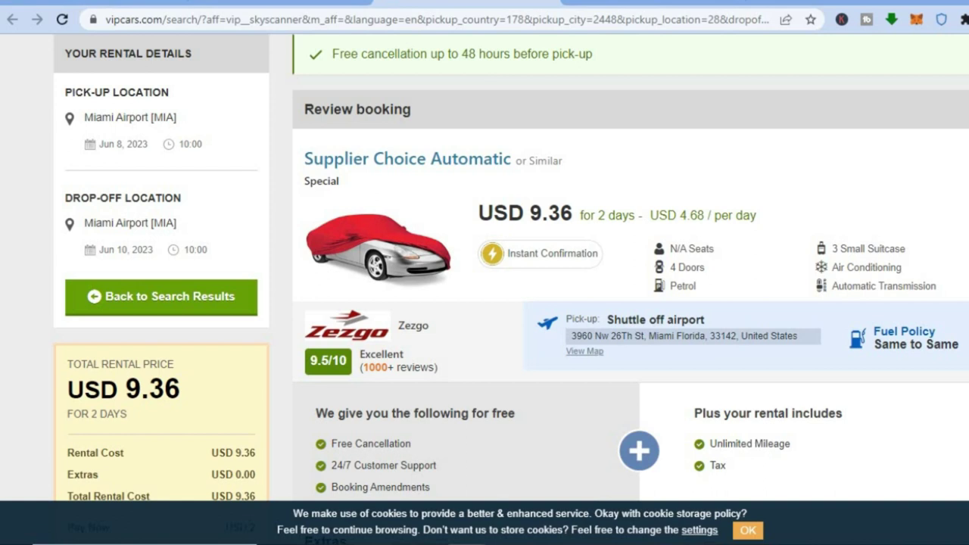
pyautogui.scroll(-3, 485, 288)
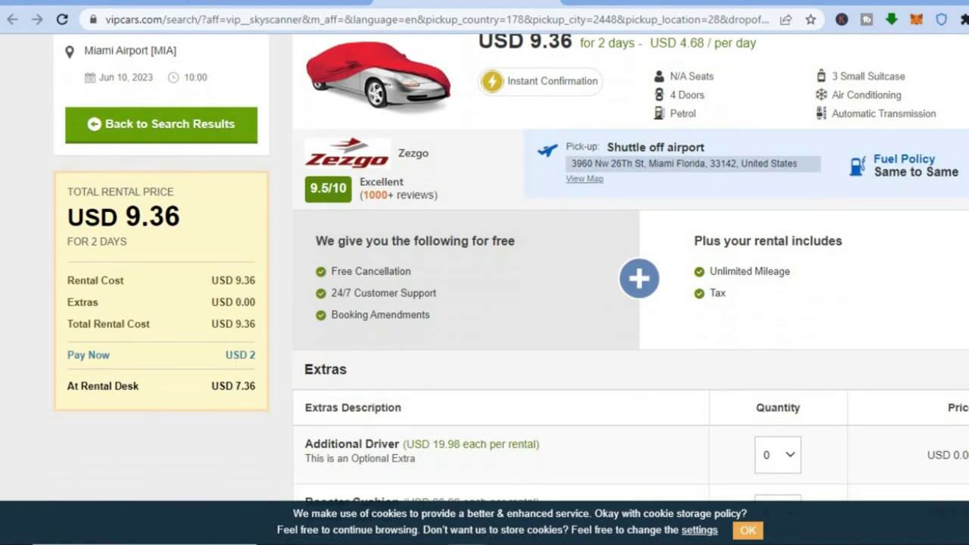
pyautogui.scroll(-3, 681, 228)
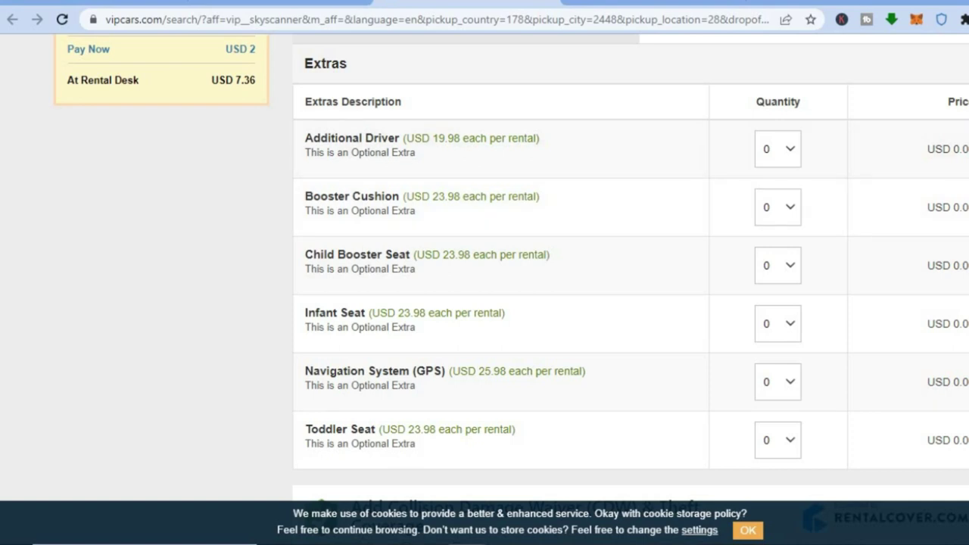
pyautogui.scroll(-5, 631, 273)
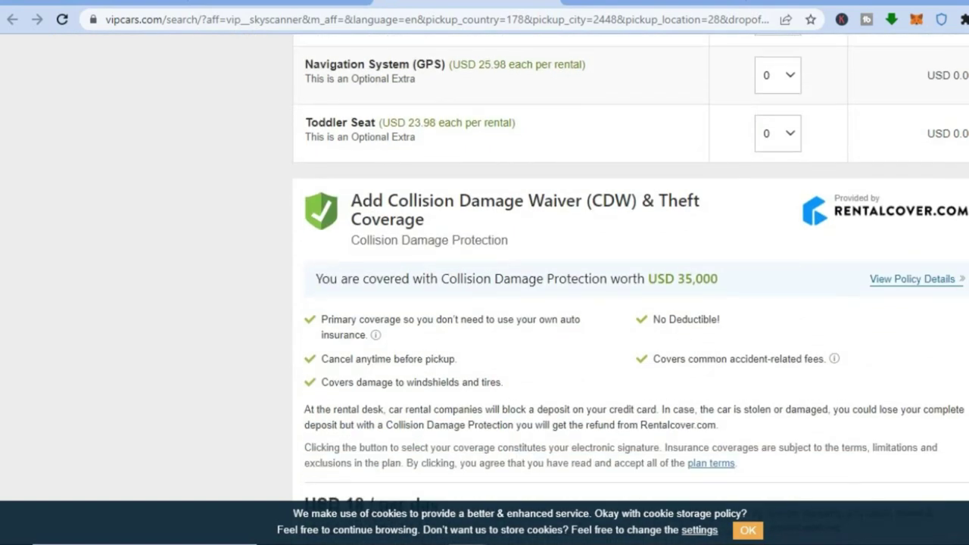
pyautogui.scroll(-2, 631, 272)
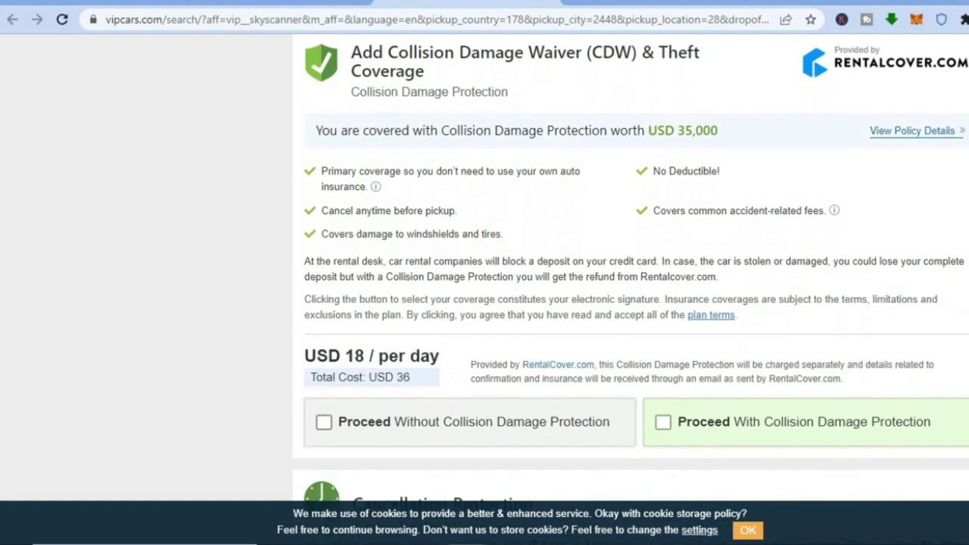
pyautogui.scroll(-1, 631, 272)
pyautogui.scroll(1, 631, 273)
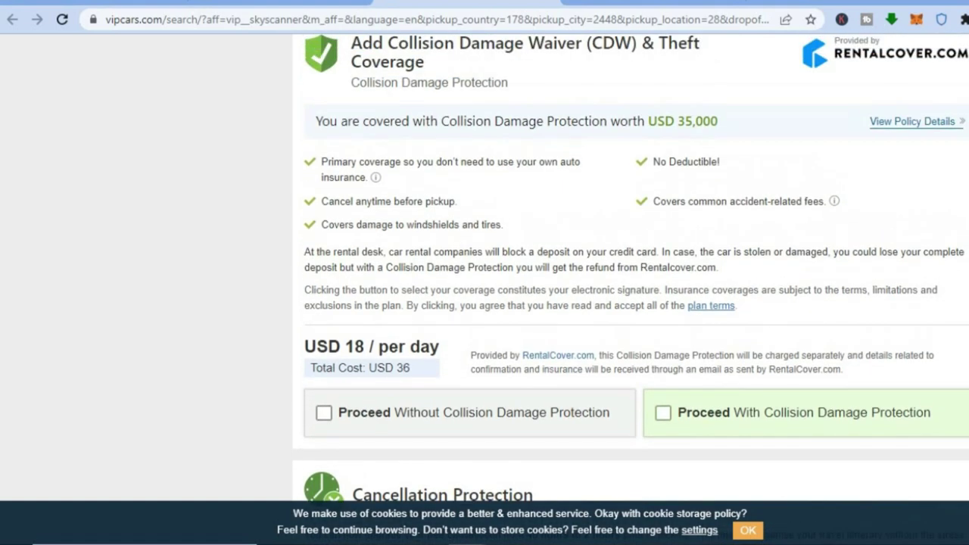
pyautogui.scroll(1, 631, 273)
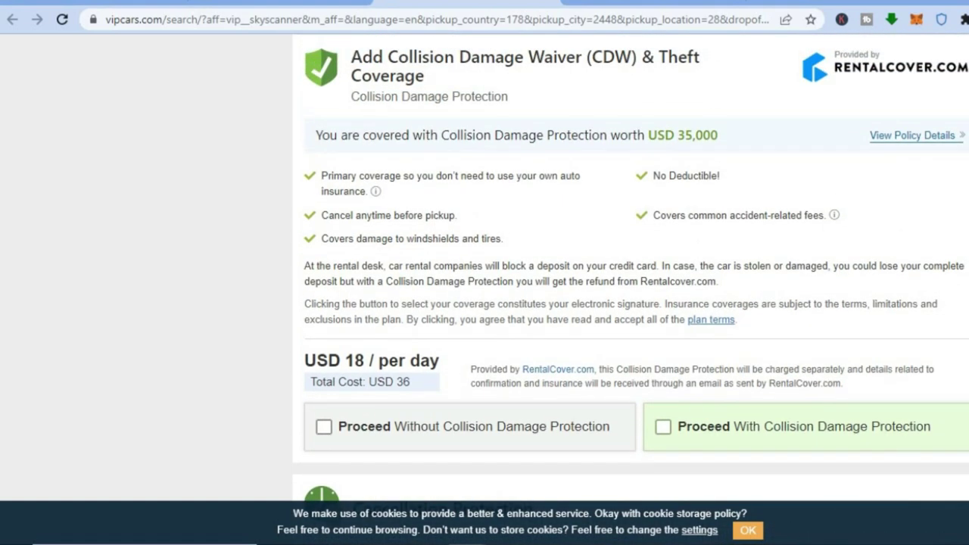
pyautogui.scroll(-5, 631, 272)
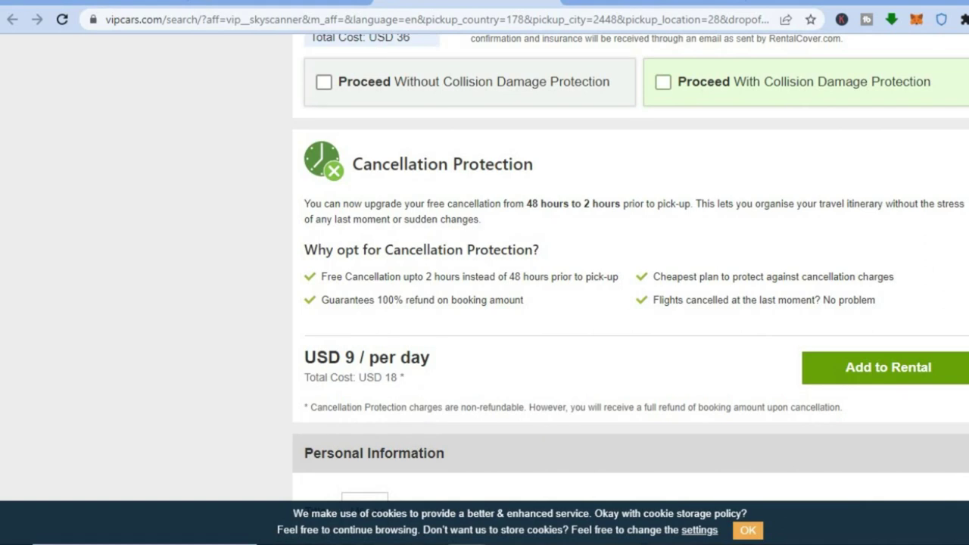
pyautogui.scroll(-5, 631, 273)
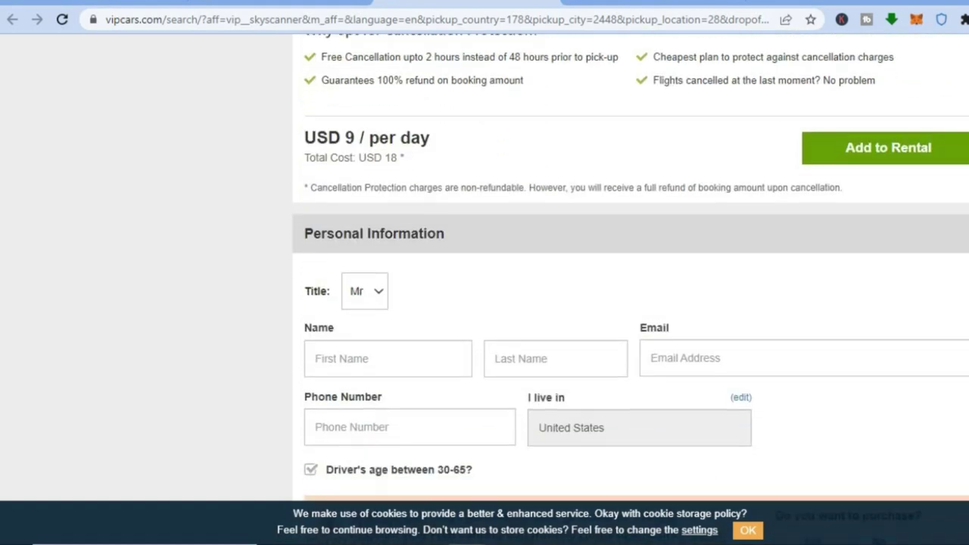
pyautogui.scroll(-1, 631, 273)
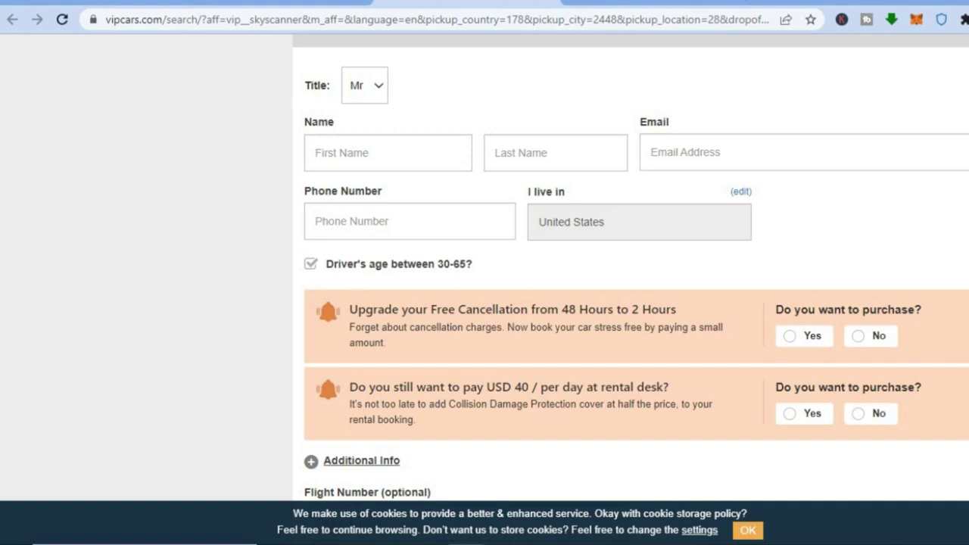
pyautogui.scroll(-4, 631, 273)
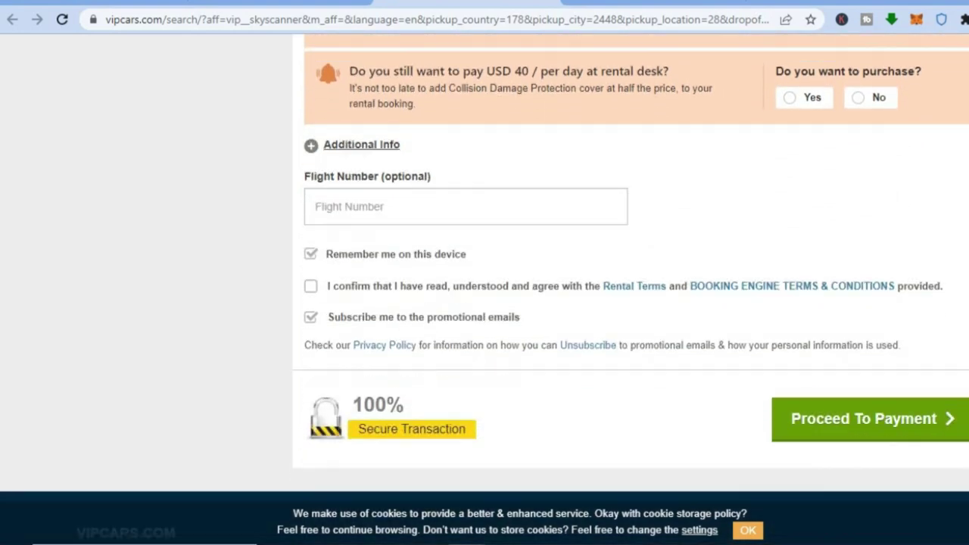